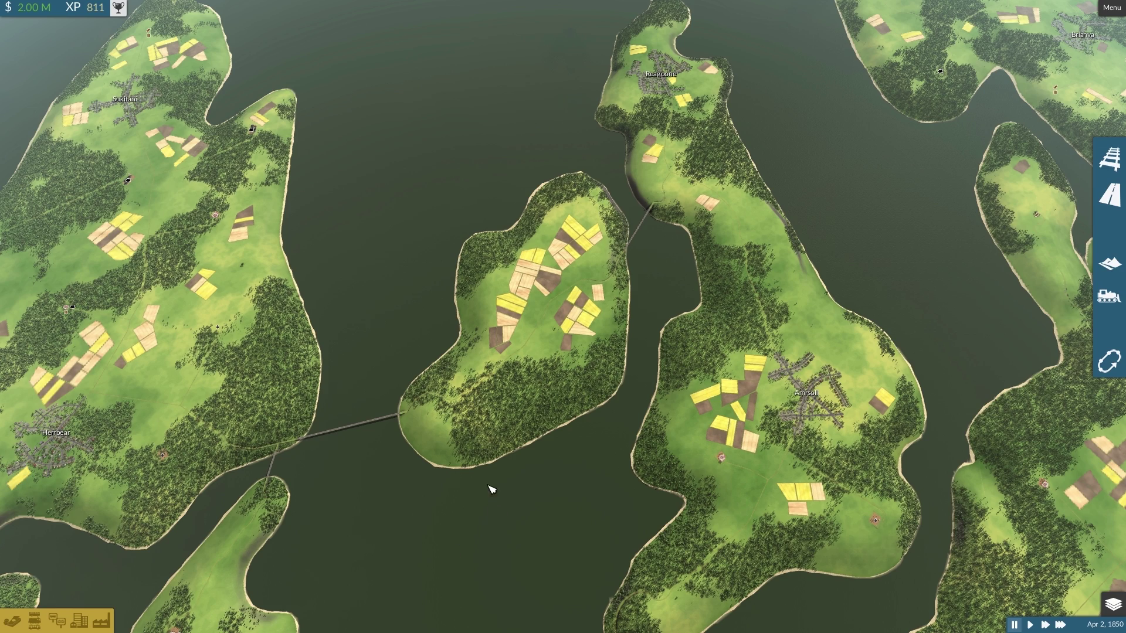
Survey the archipelago south past Reagoone, then zoom in and head east and north to the map edge
key("s")
key("w")
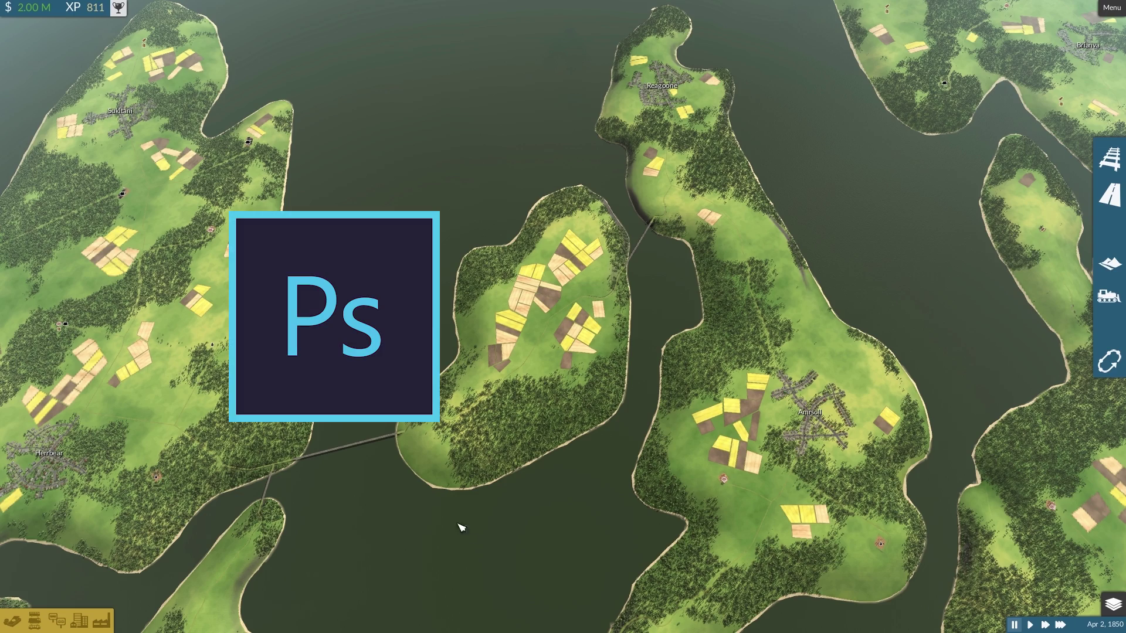
key("s")
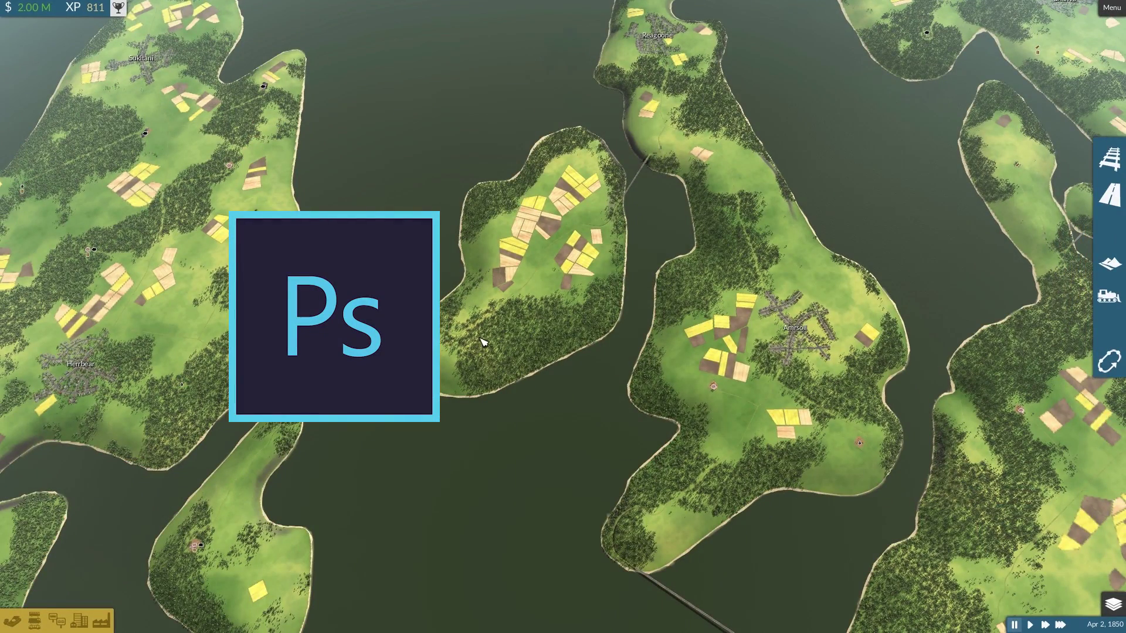
key("w")
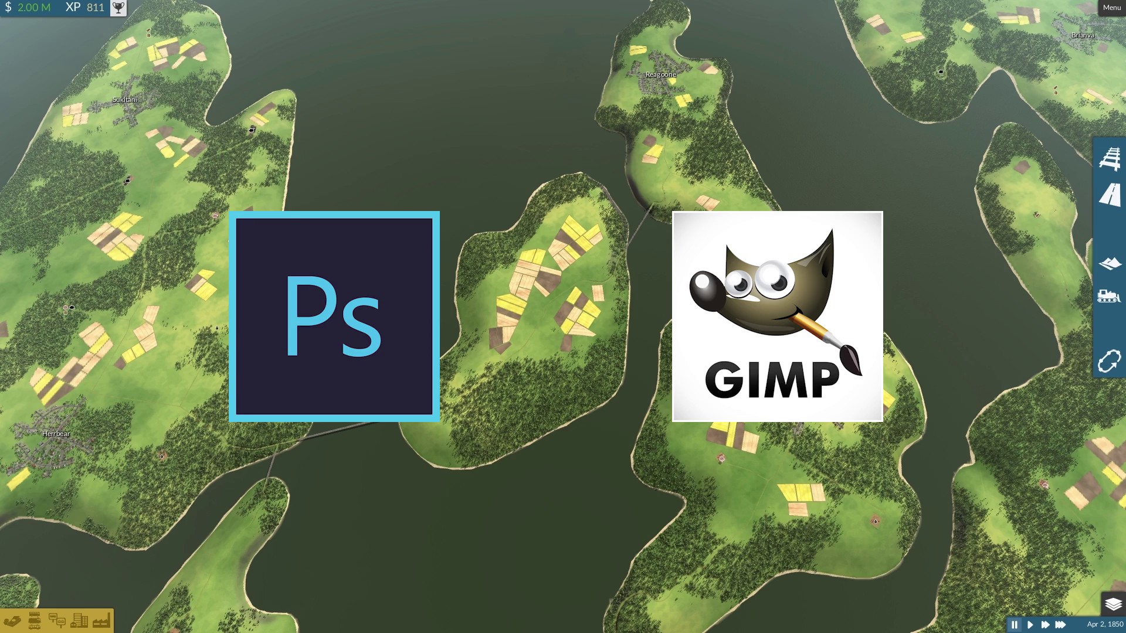
scroll(668, 232, "up", 2)
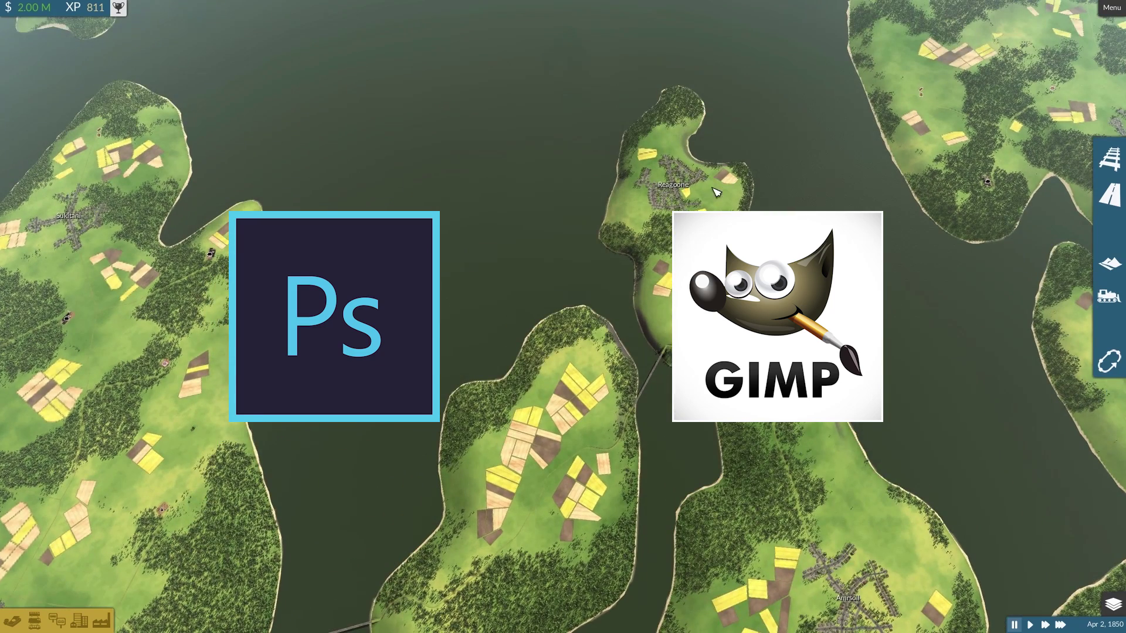
key("s")
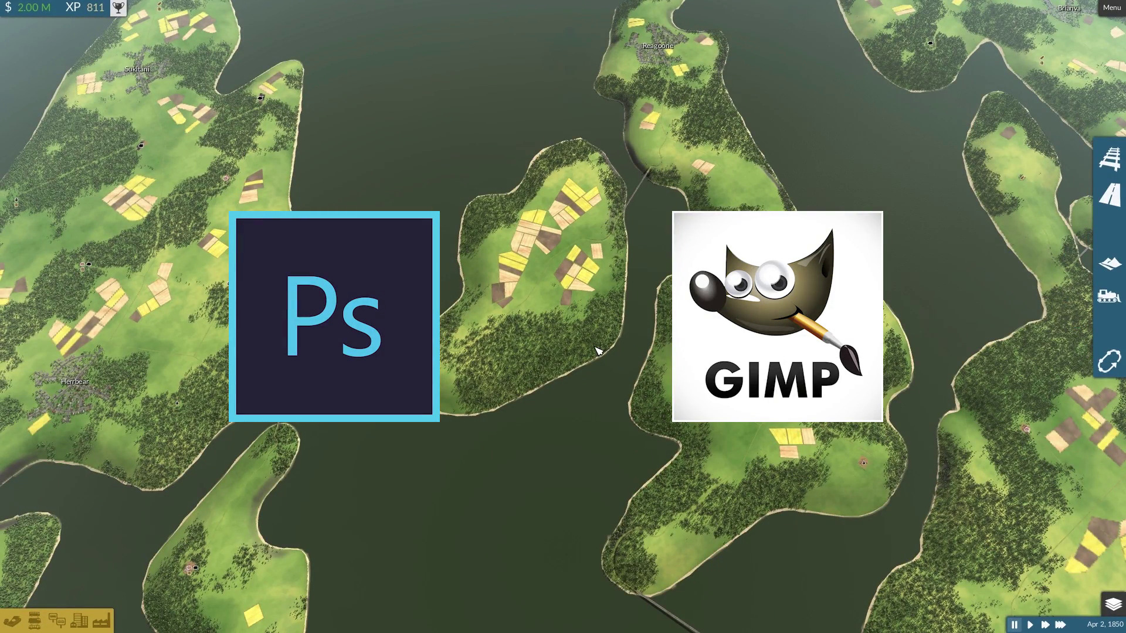
scroll(598, 350, "up", 2)
key("w")
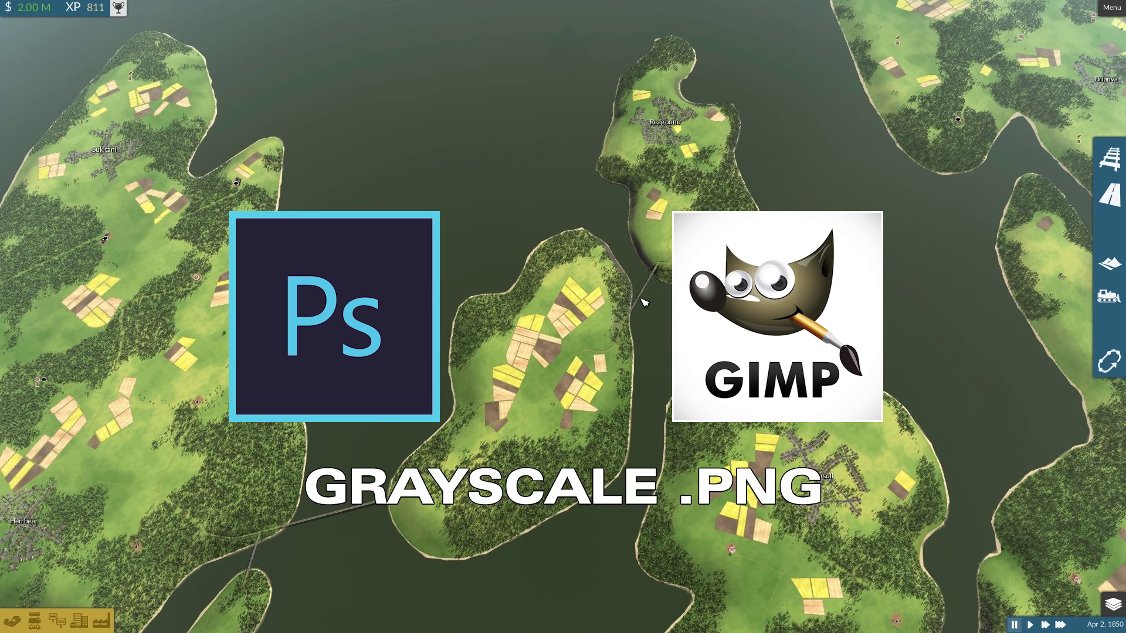
key("d")
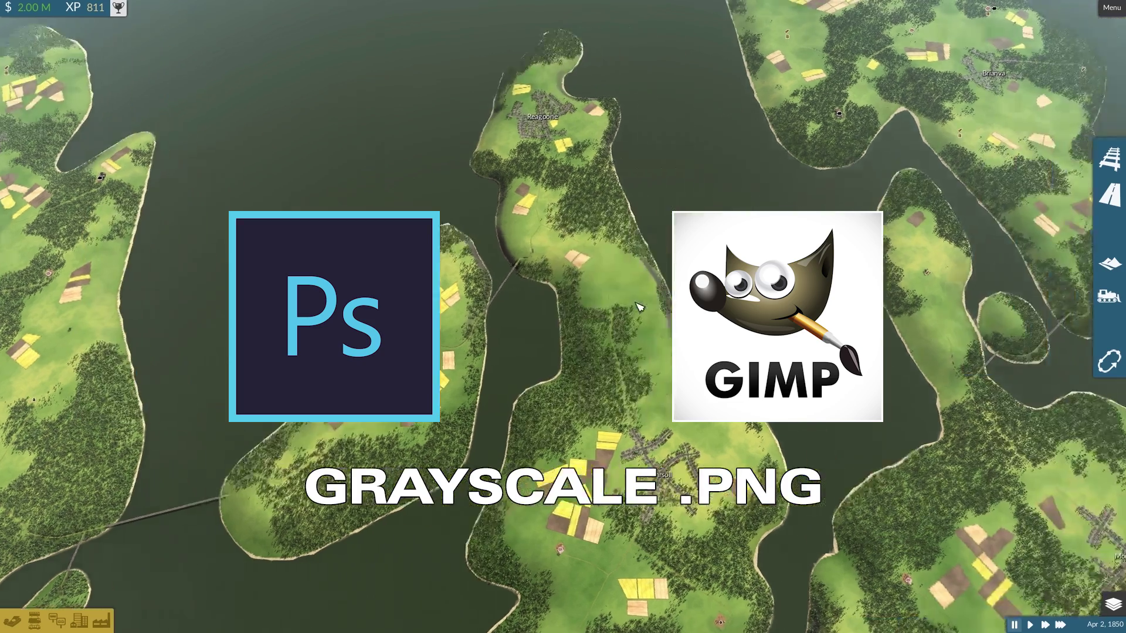
key("w")
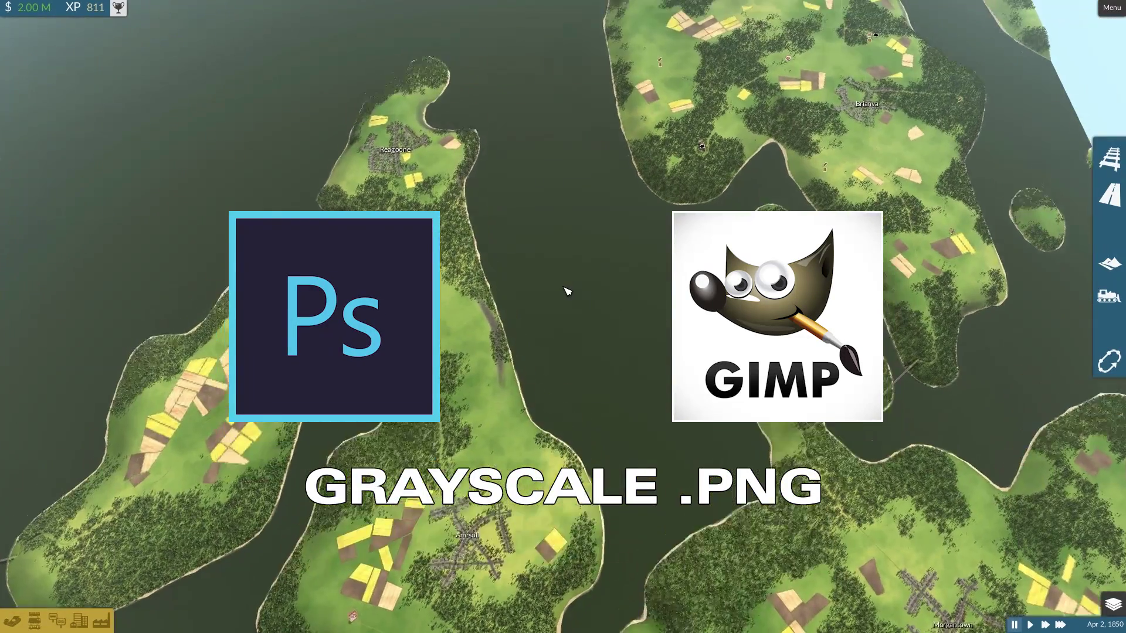
key("w")
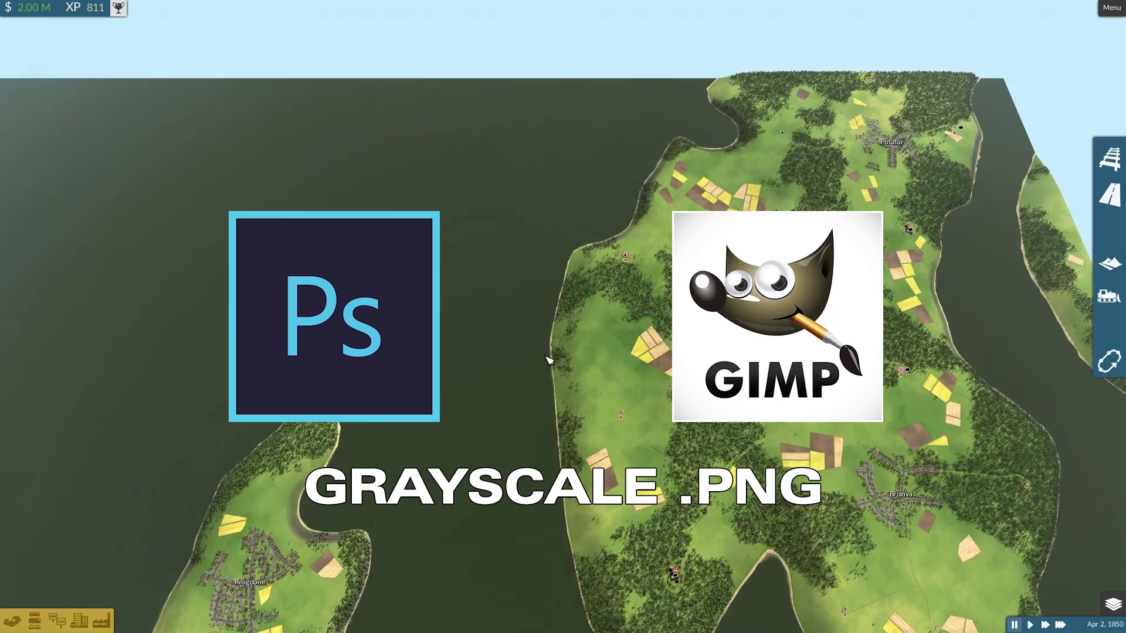
Tour the islands past Reagoone and Brianva, west over the towns, then north toward Sukitani
key("d")
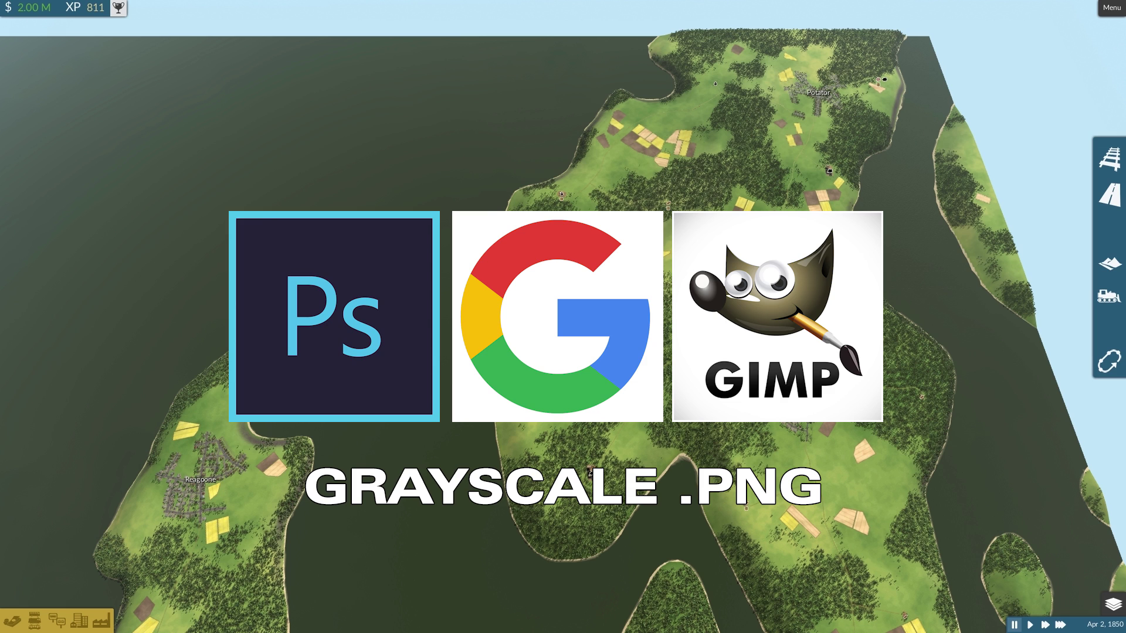
key("w")
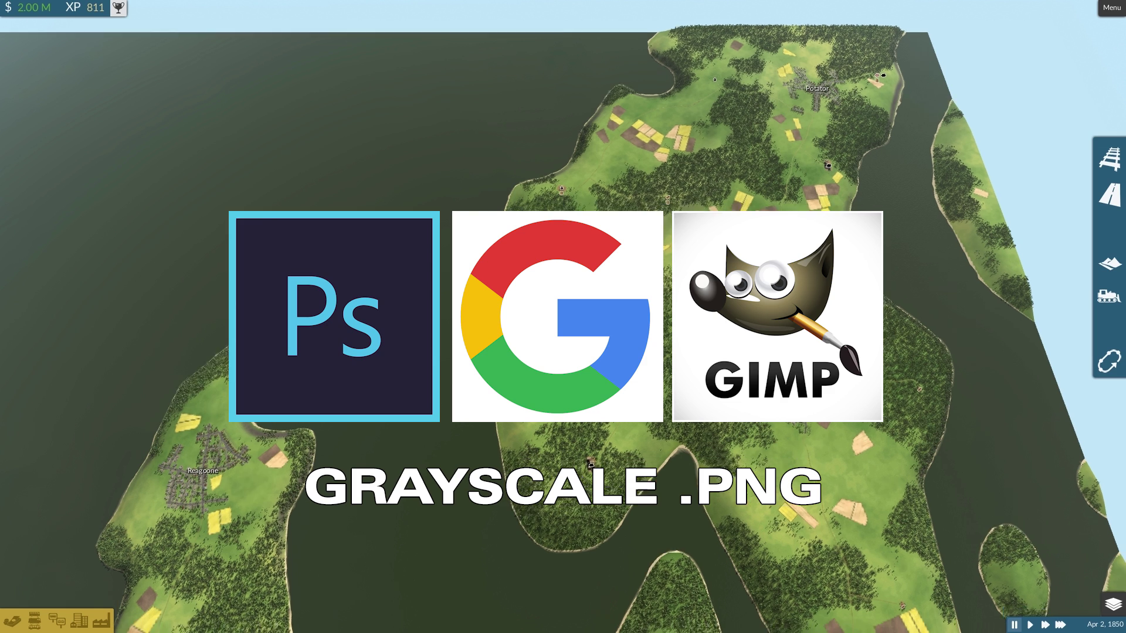
key("w")
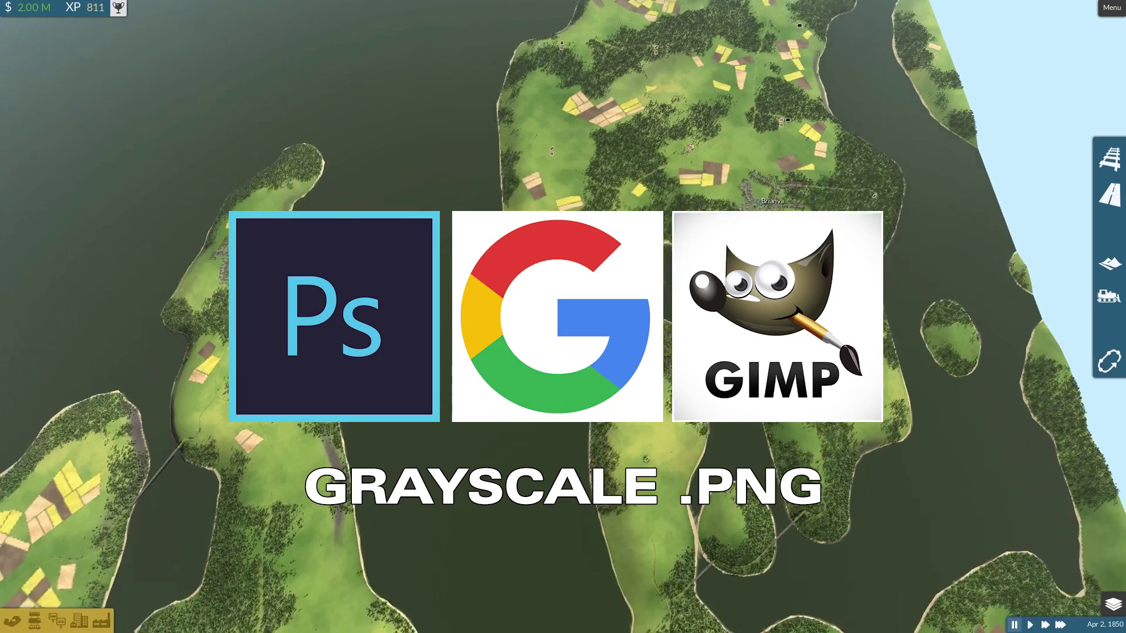
key("a")
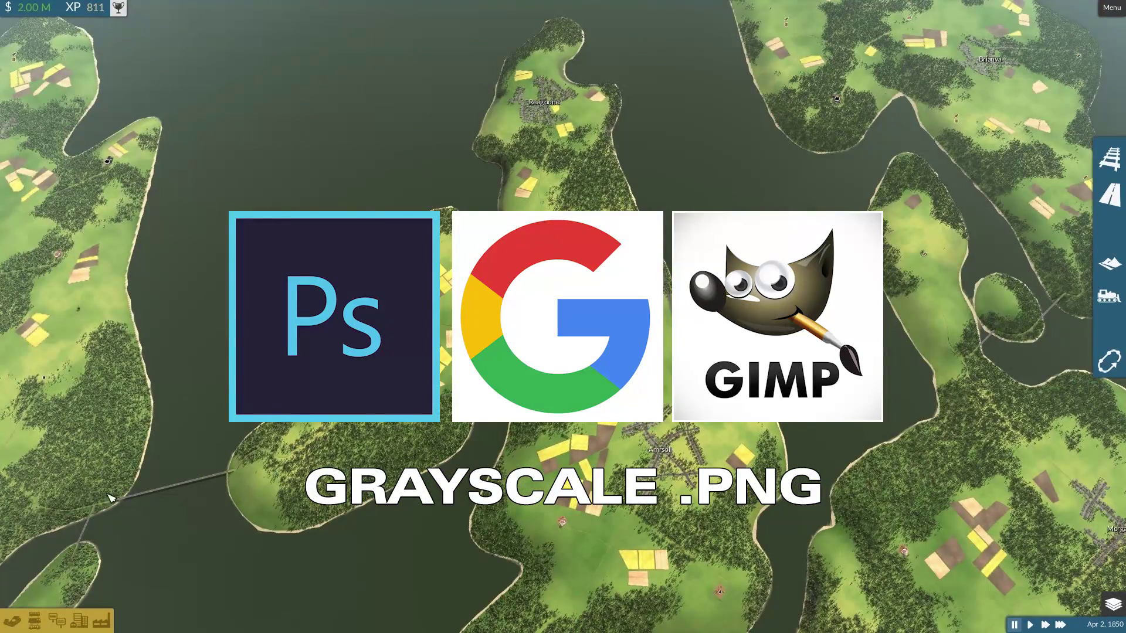
key("a")
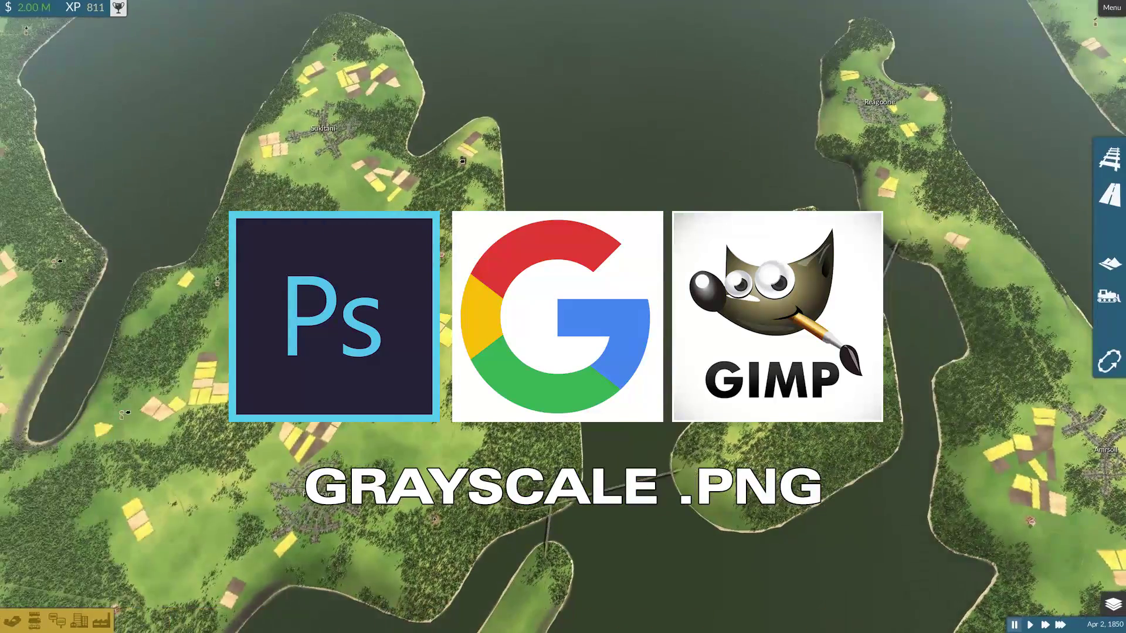
key("s")
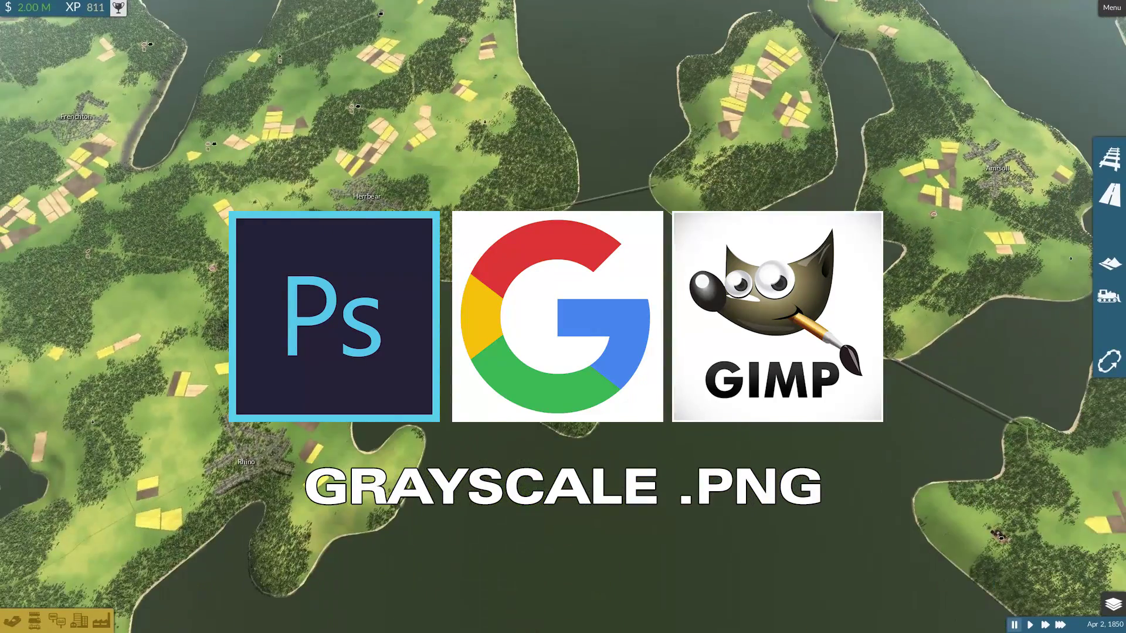
key("w")
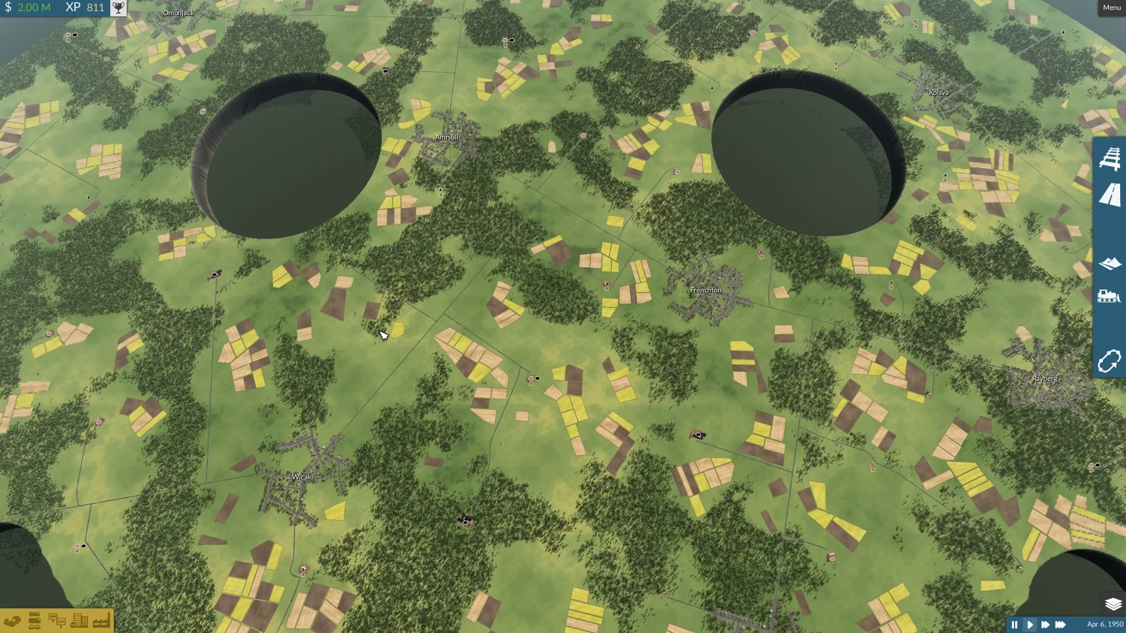
key("s")
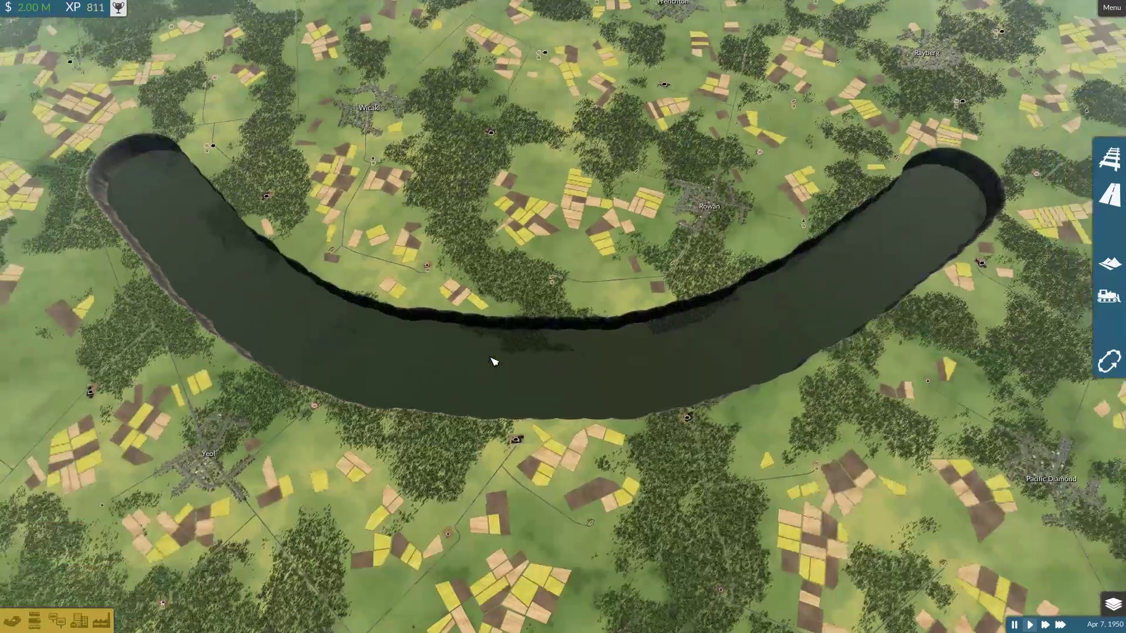
key("s")
key("w")
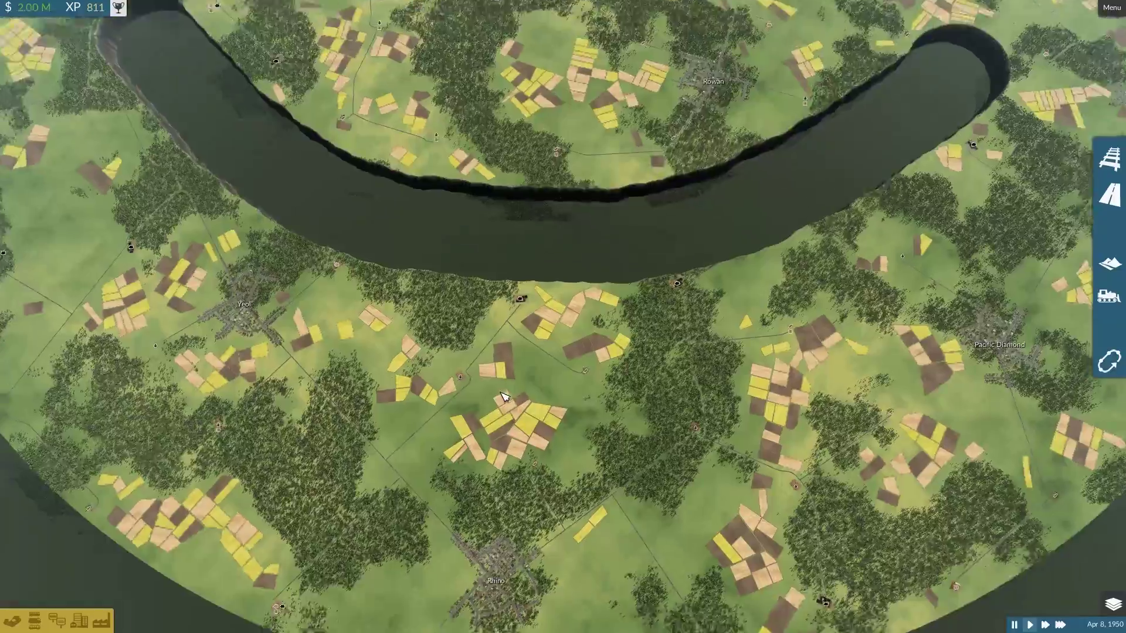
key("r")
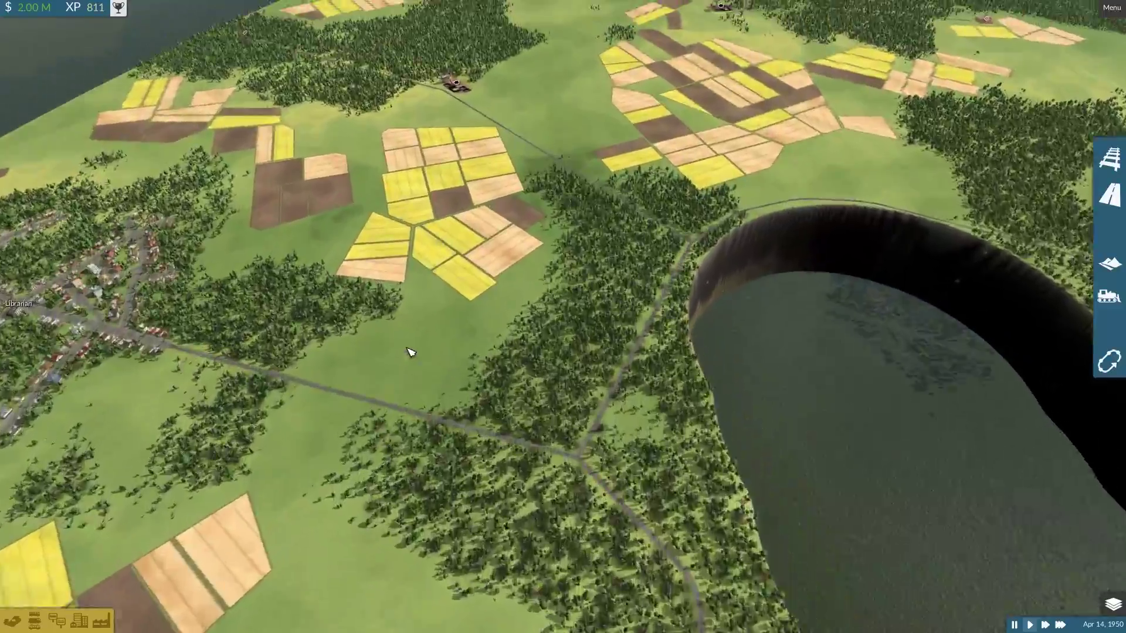
key("w")
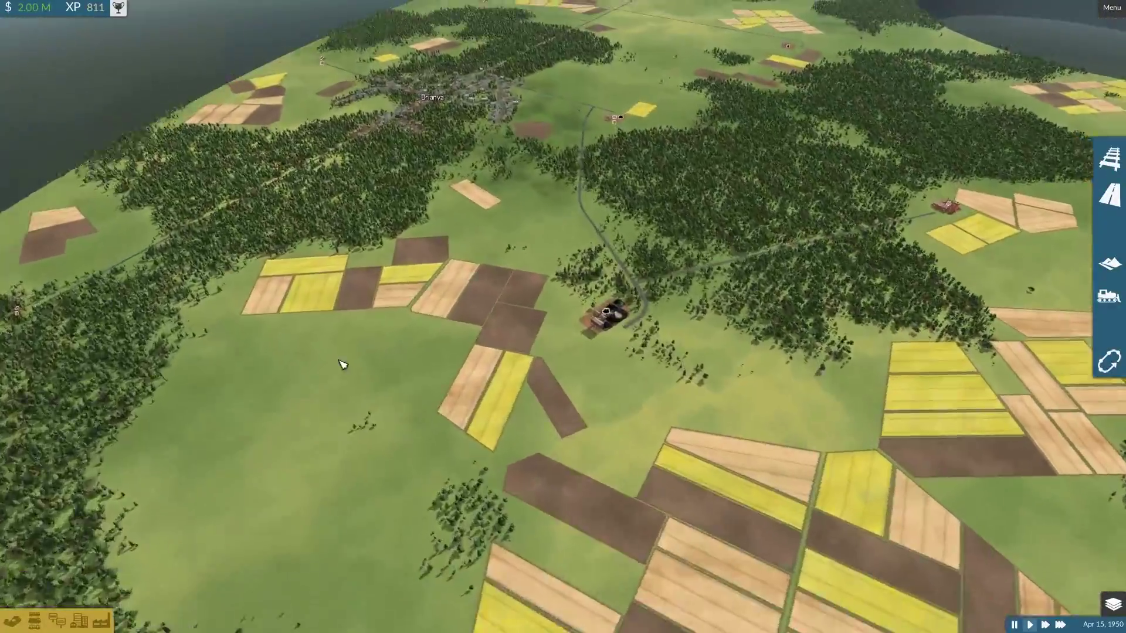
key("w")
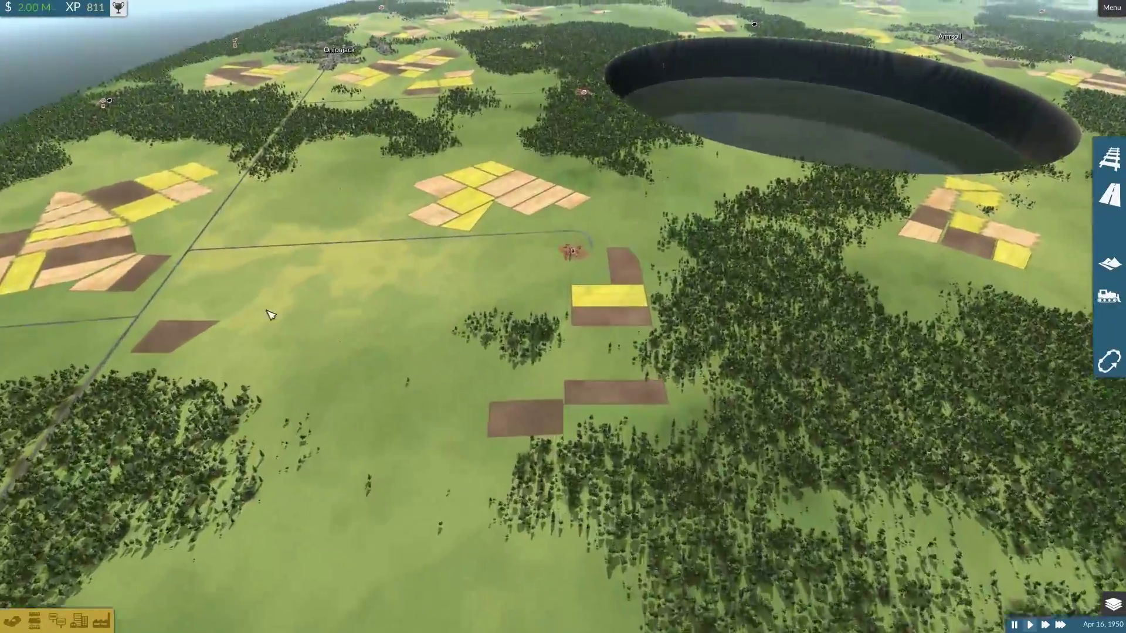
key("w")
key("w")
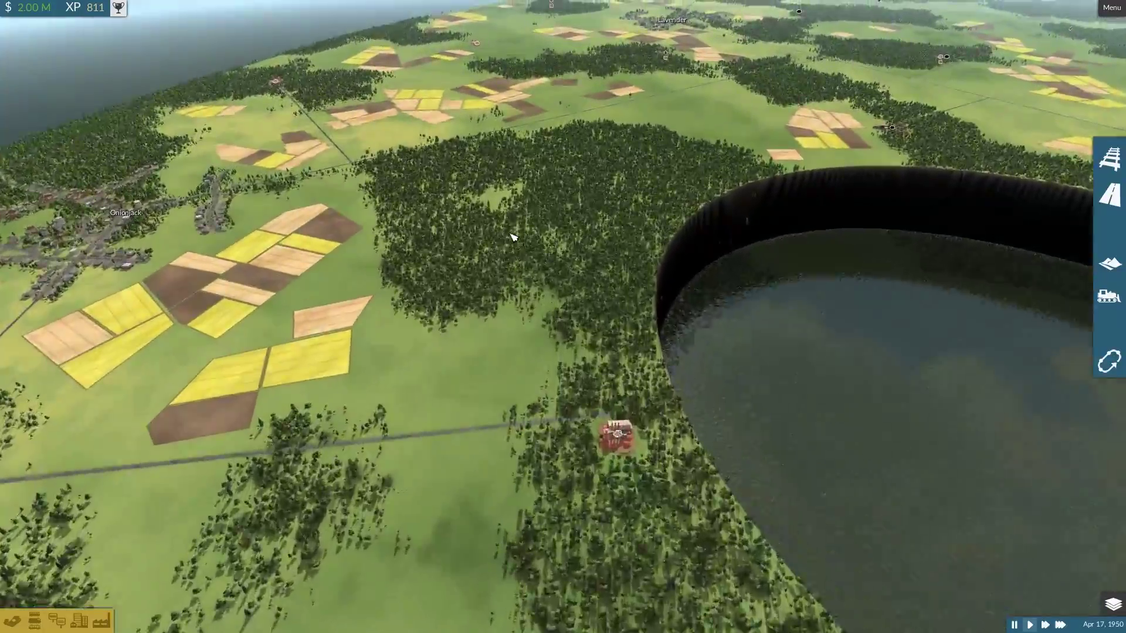
key("w")
key("w")
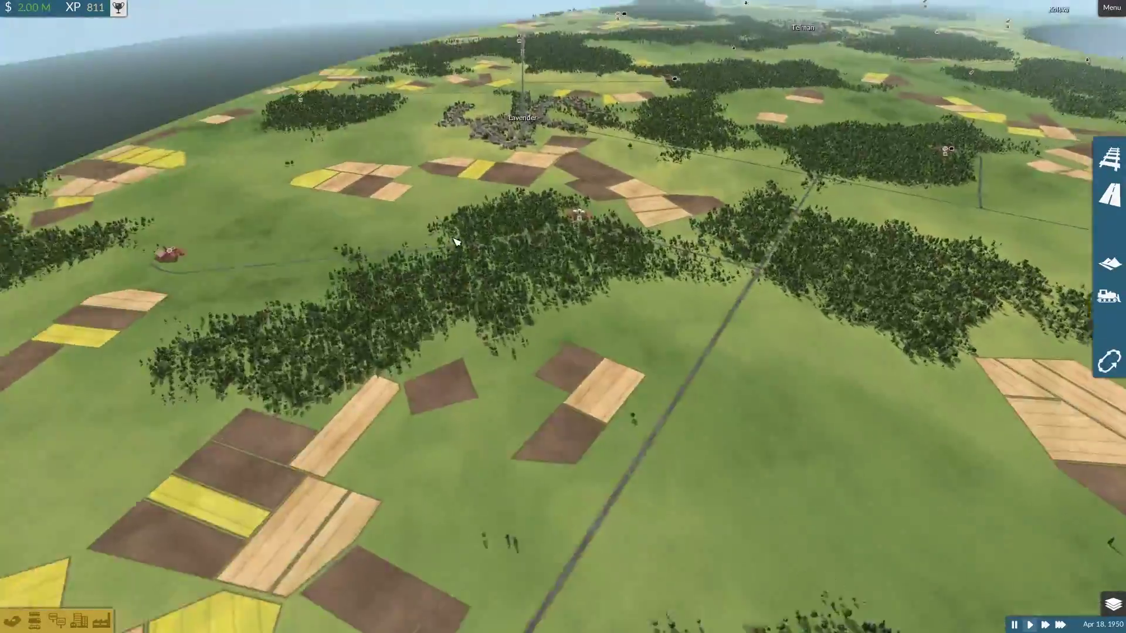
key("w")
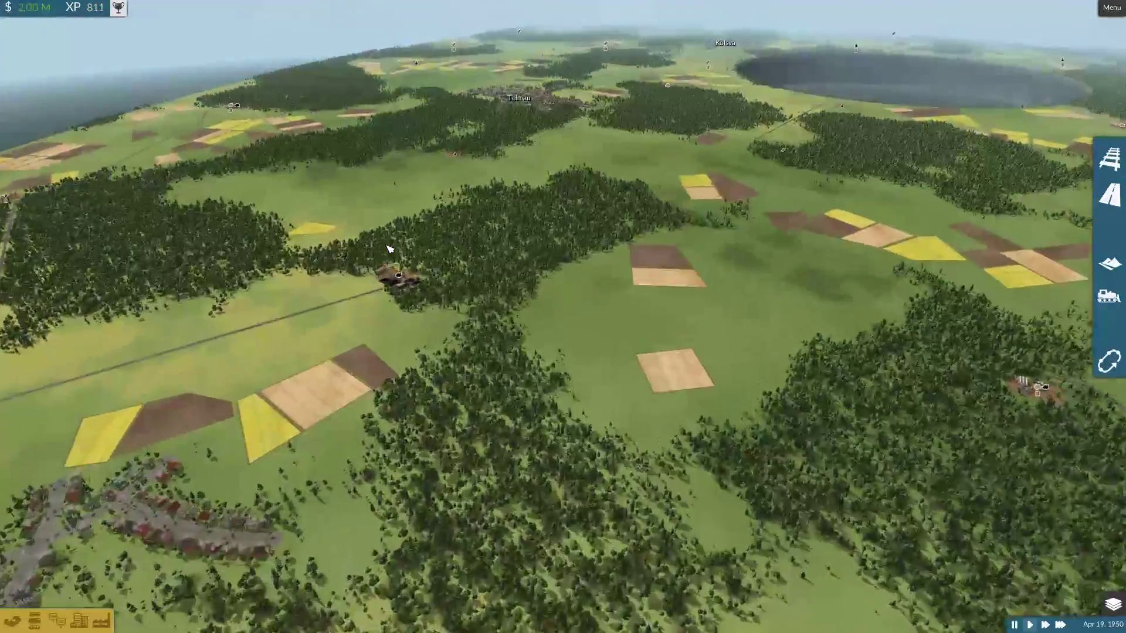
key("w")
key("w")
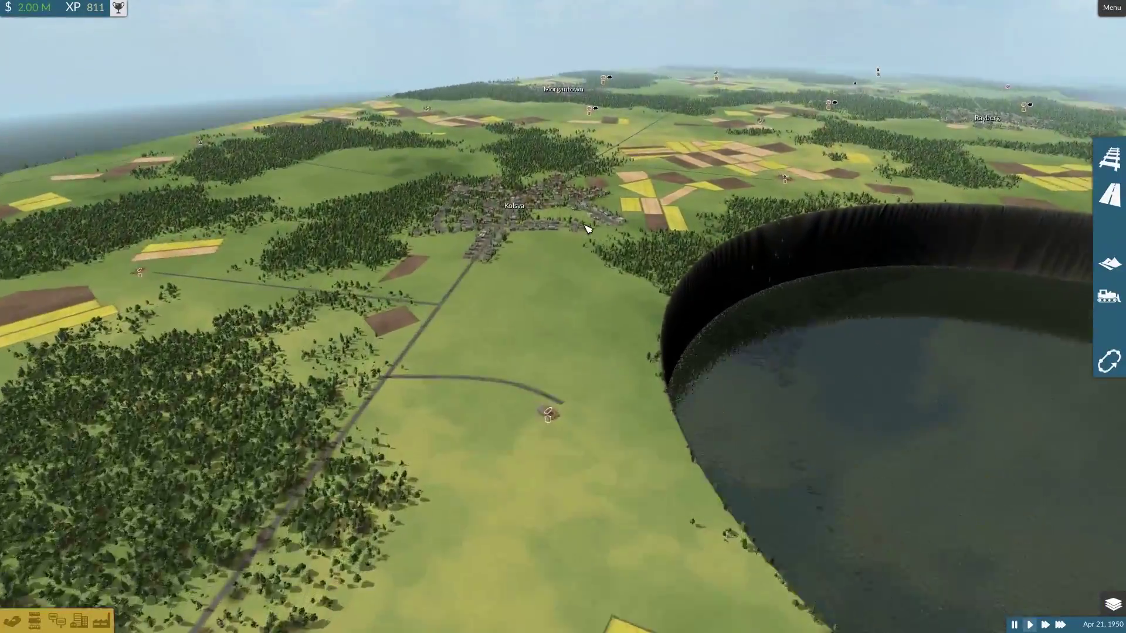
key("w")
key("e")
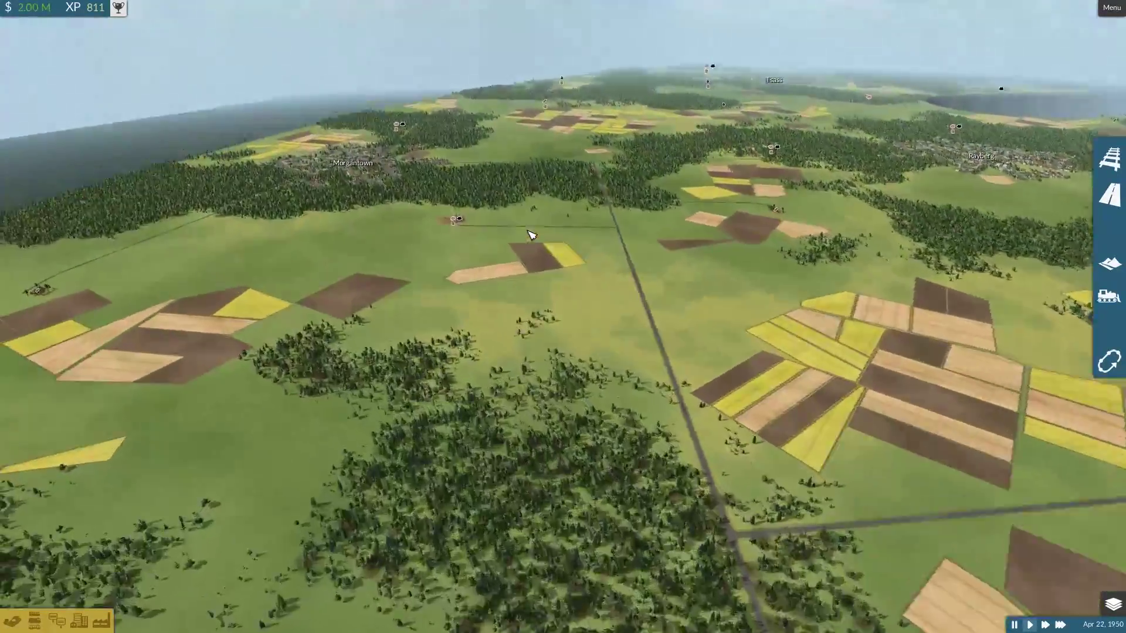
key("w")
key("q")
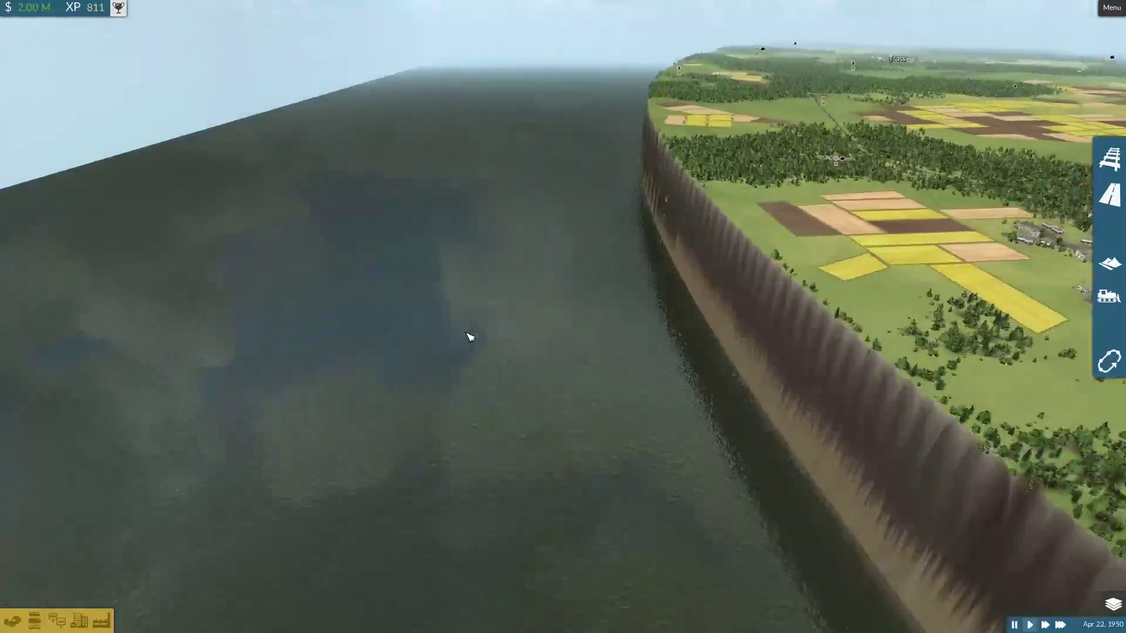
key("e")
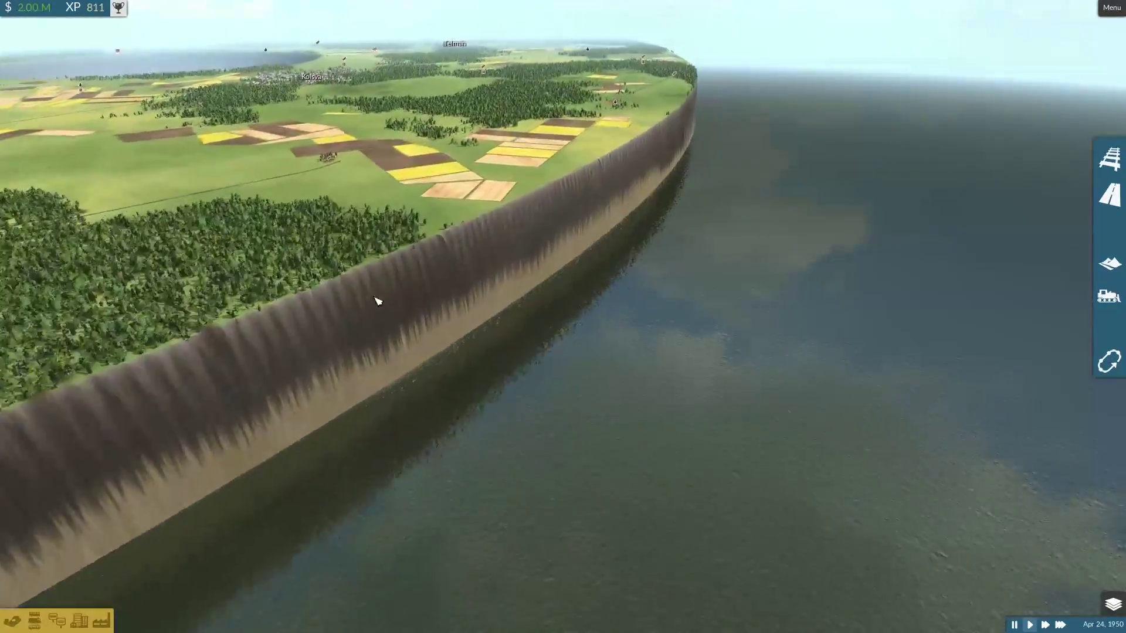
key("q")
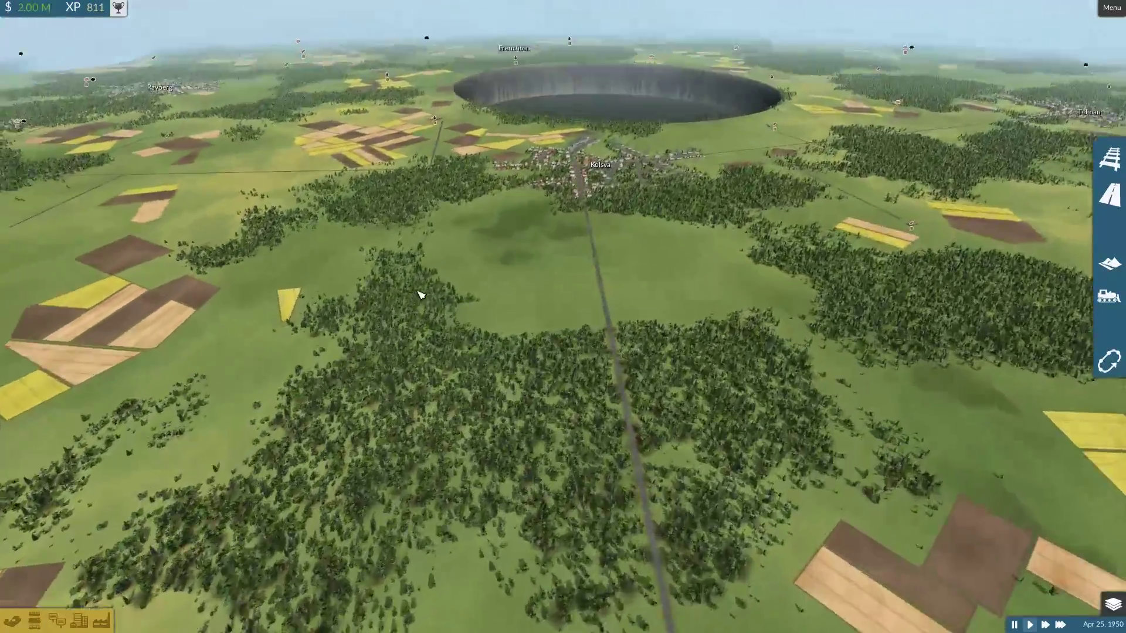
key("w")
key("q")
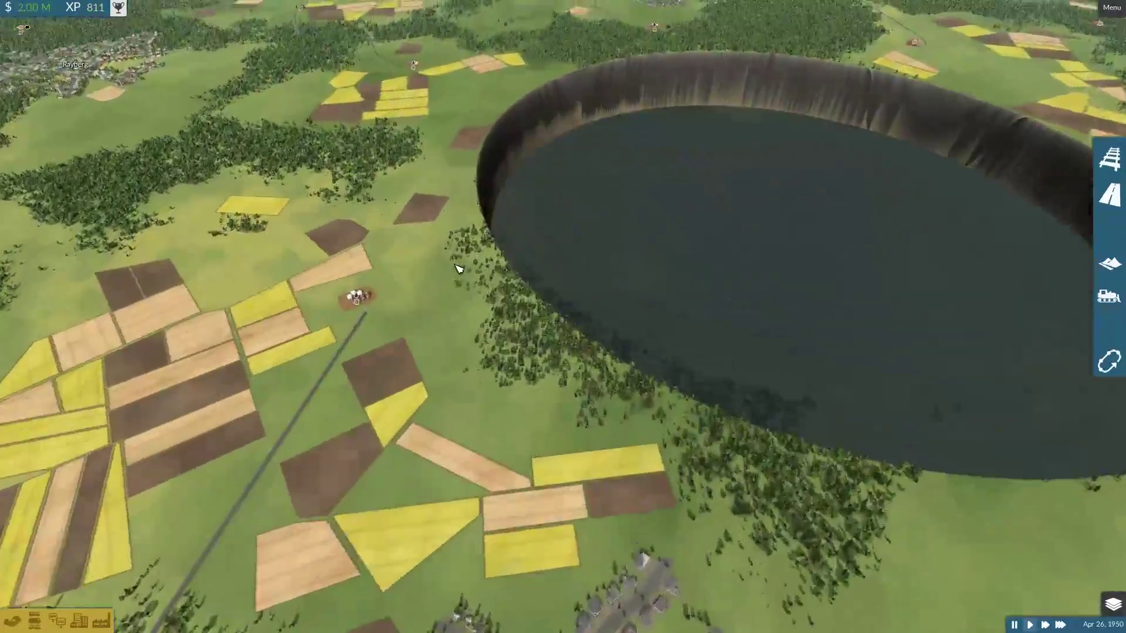
scroll(458, 269, "up", 5)
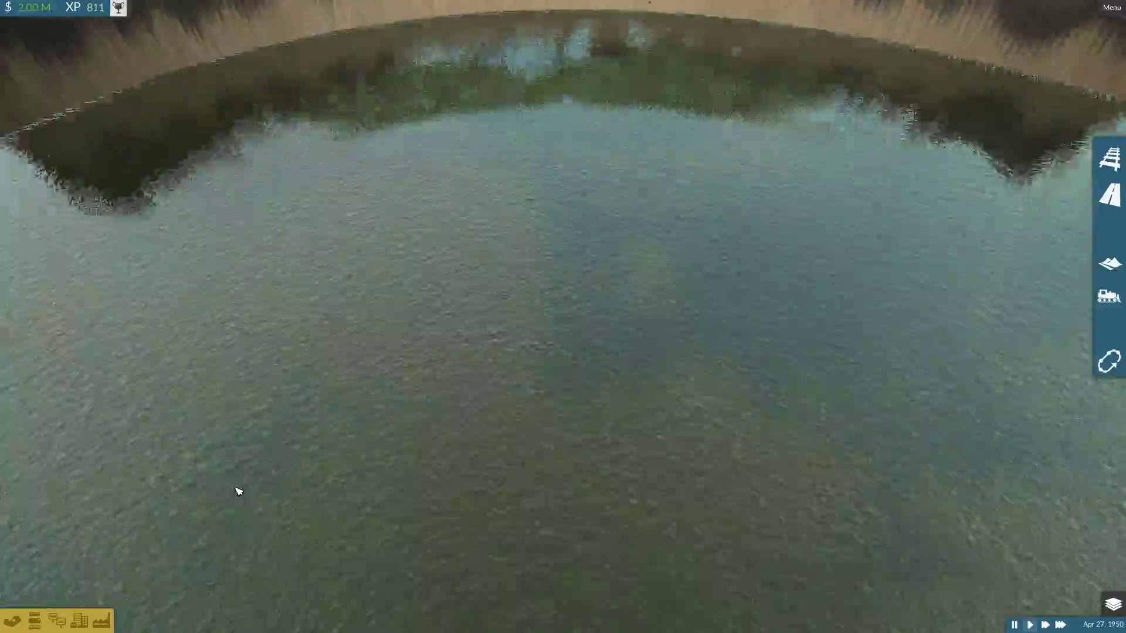
key("r")
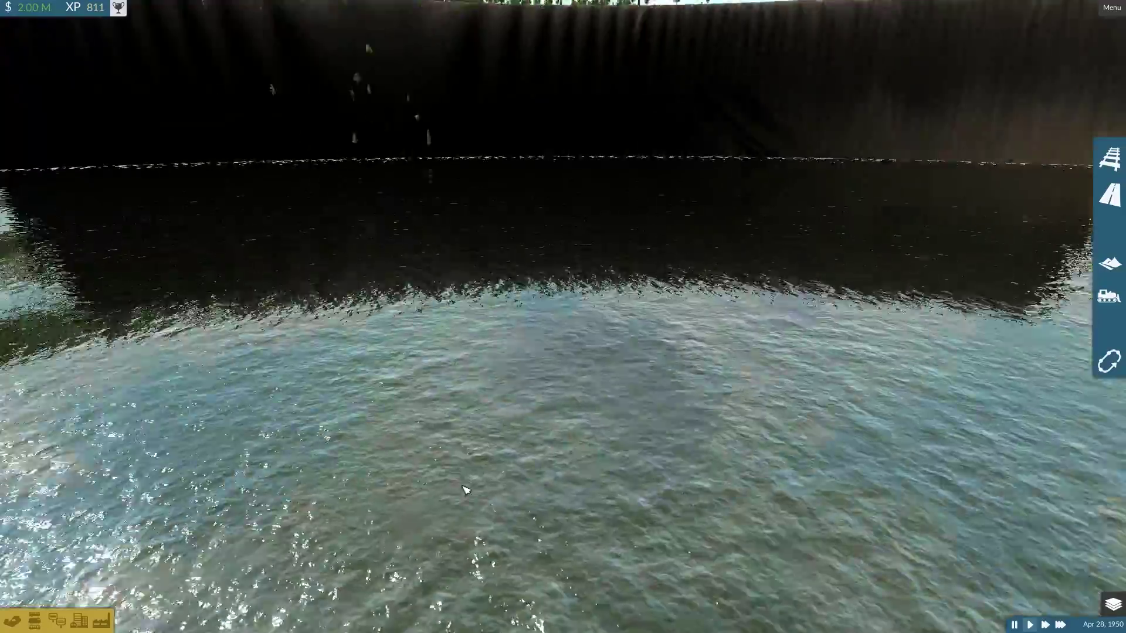
key("e")
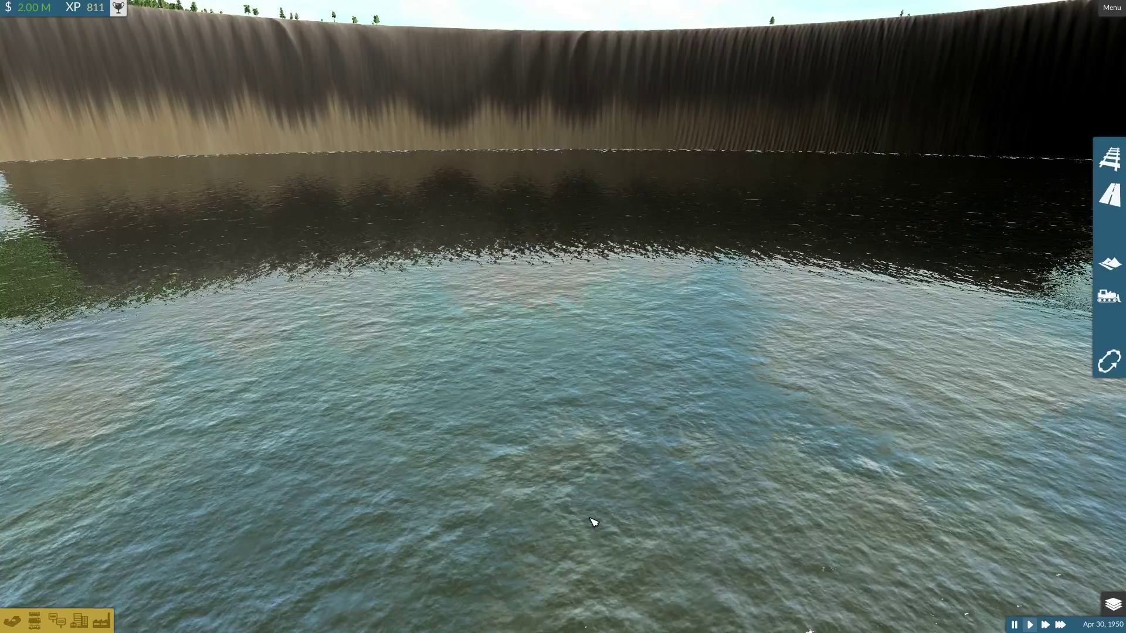
scroll(592, 522, "down", 10)
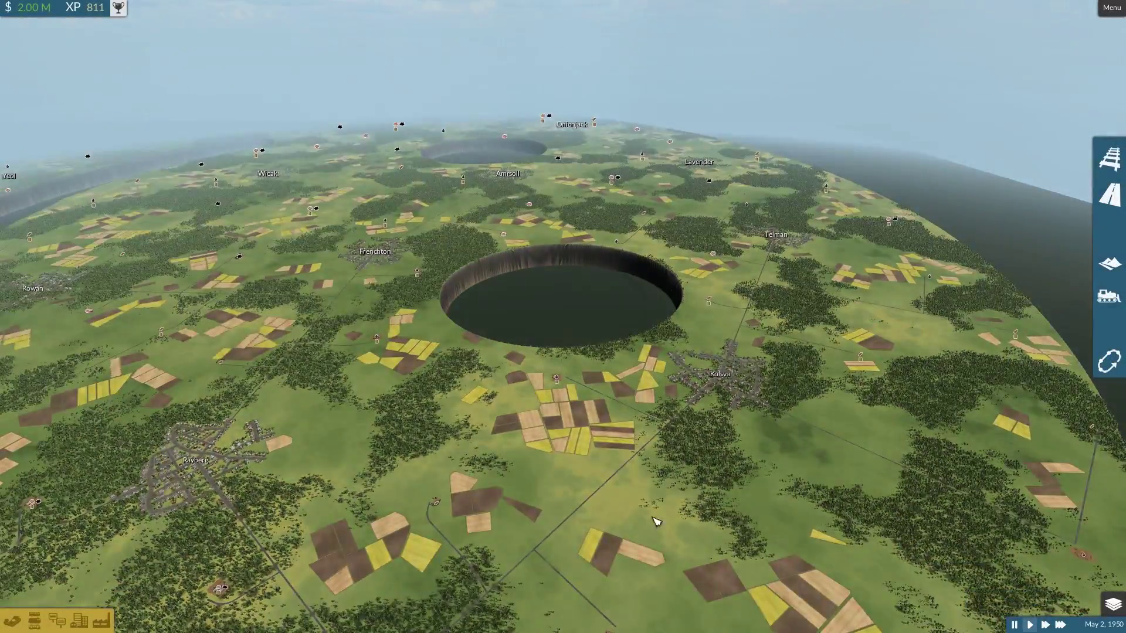
key("w")
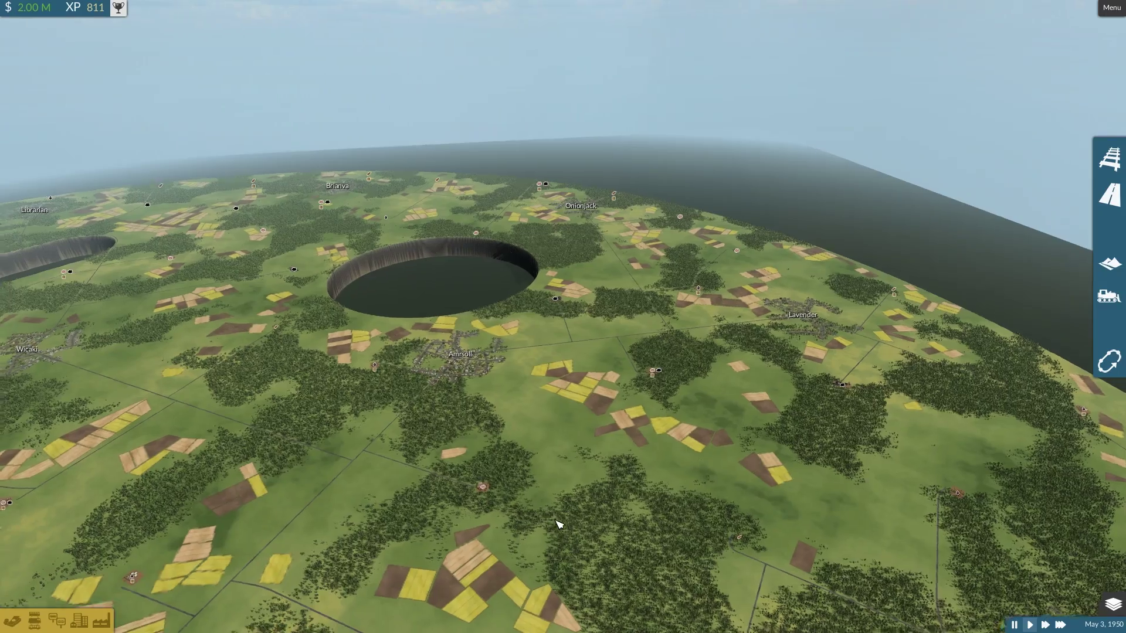
key("q")
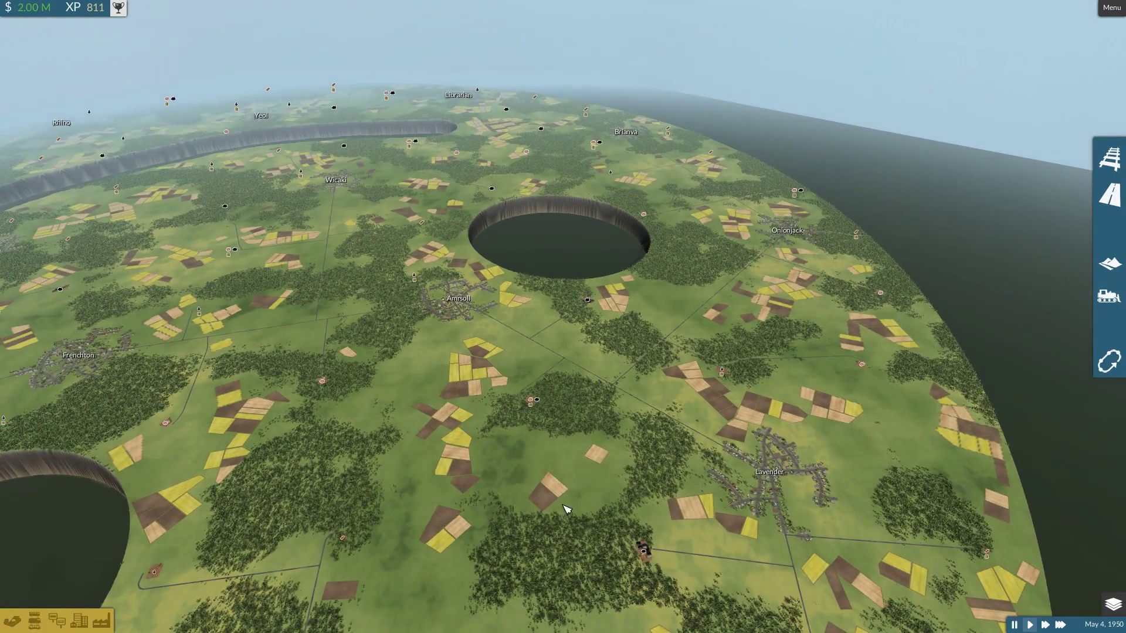
key("q")
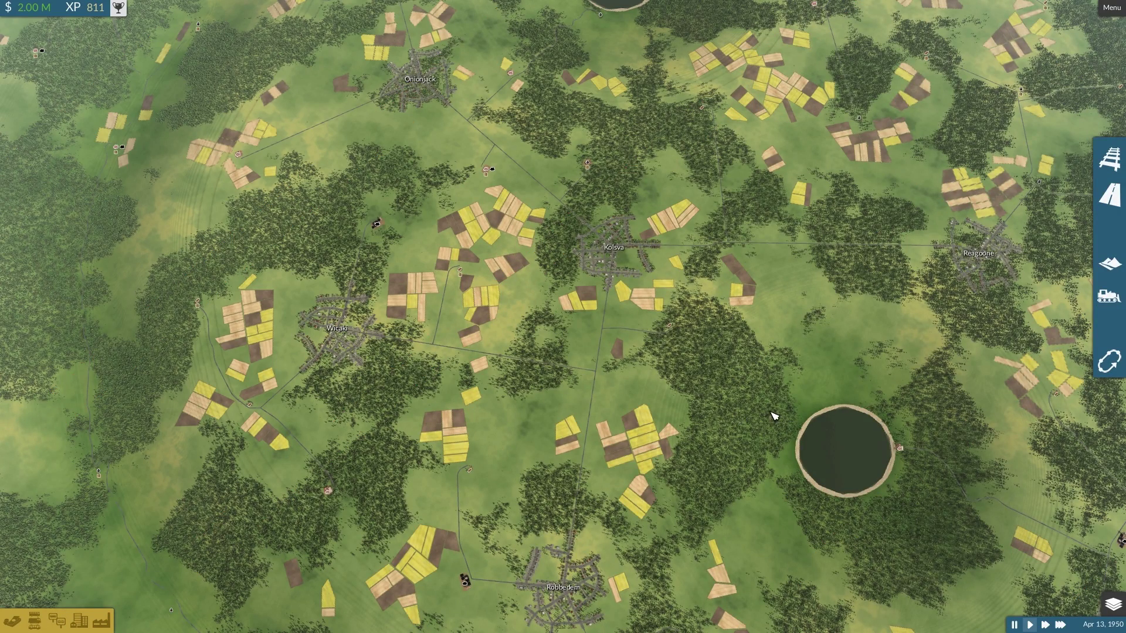
key("s")
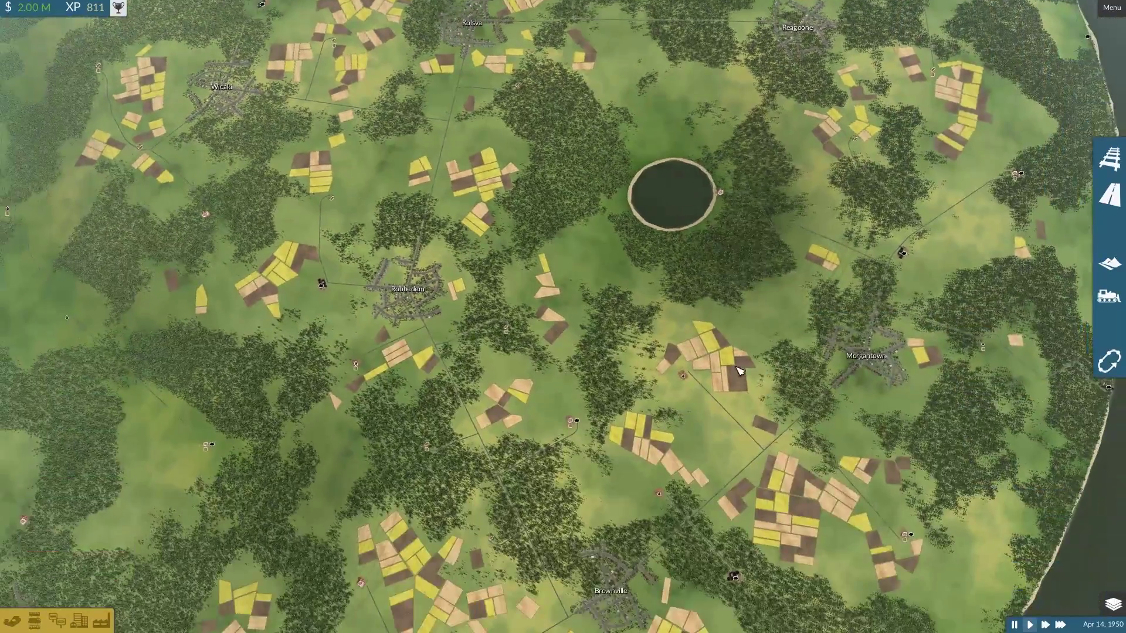
scroll(736, 365, "up", 2)
scroll(736, 365, "up", 5)
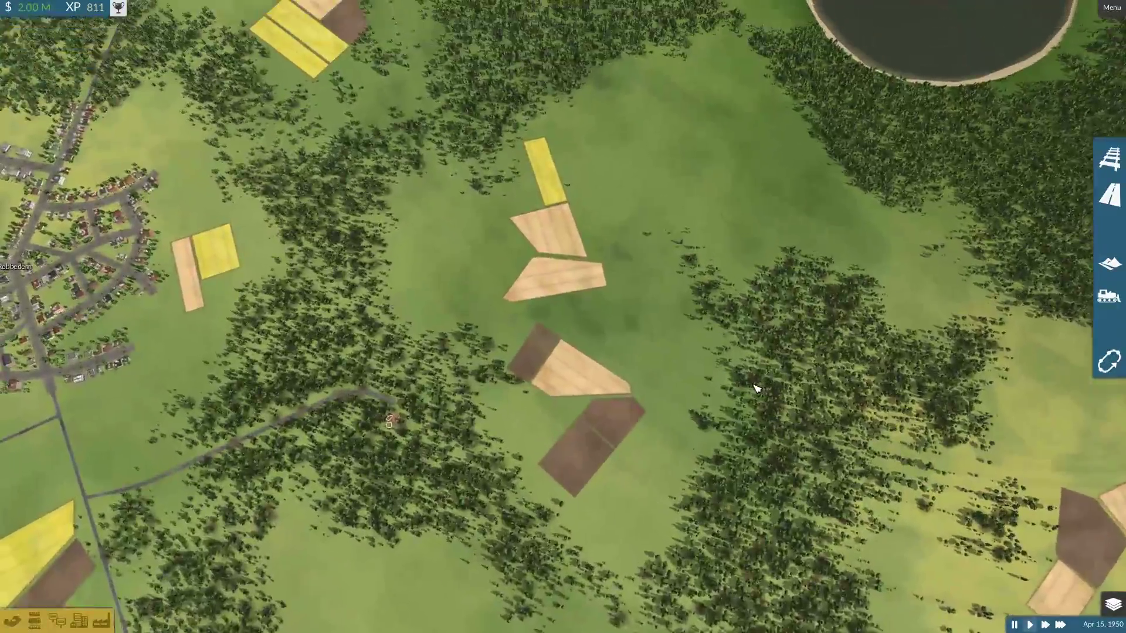
scroll(772, 330, "down", 8)
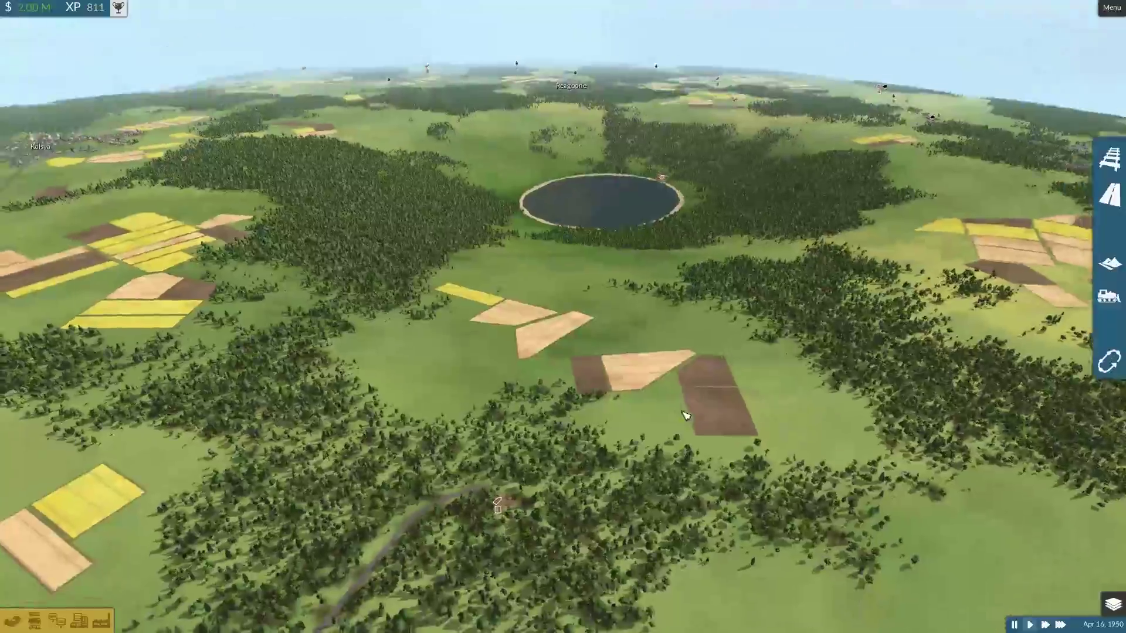
key("q")
key("e")
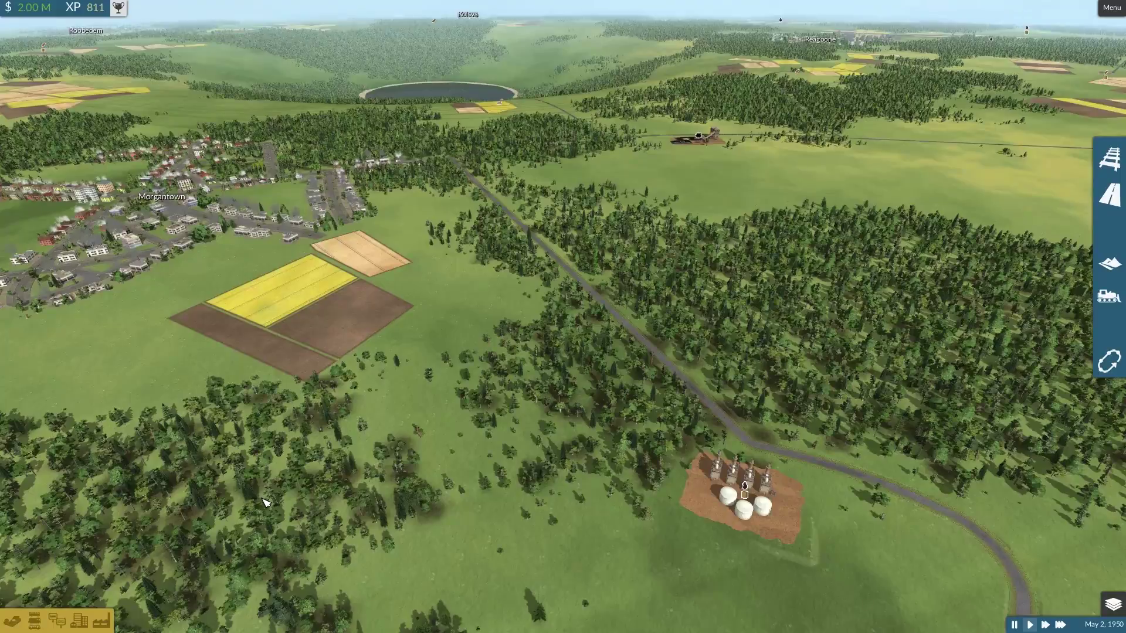
left_click_drag(264, 502, 180, 537)
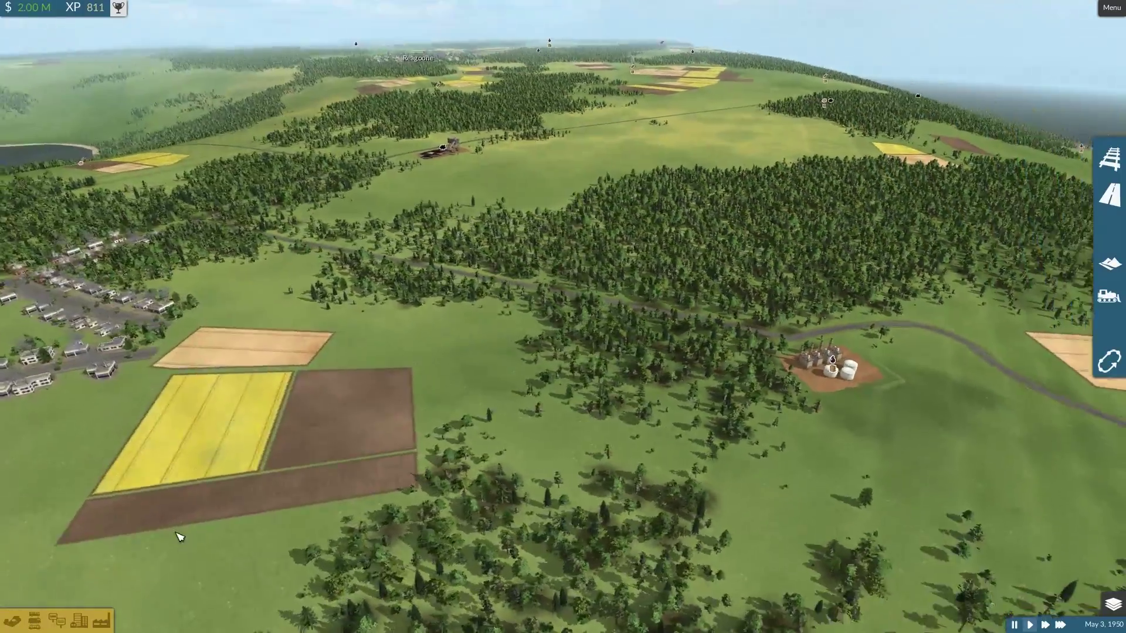
scroll(180, 537, "down", 10)
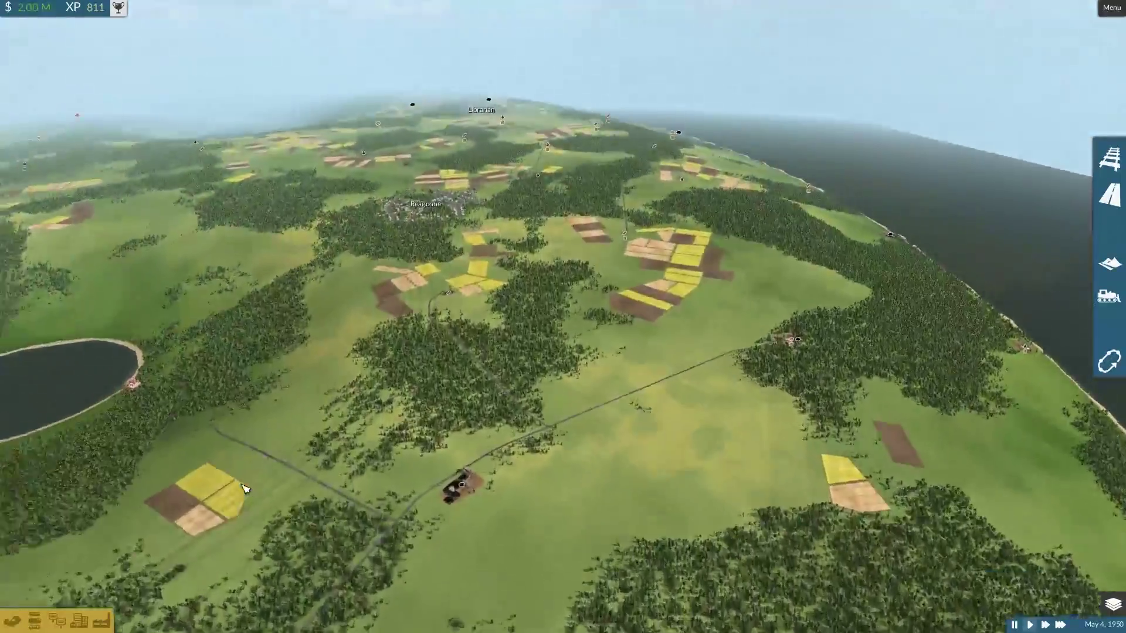
left_click_drag(245, 489, 315, 474)
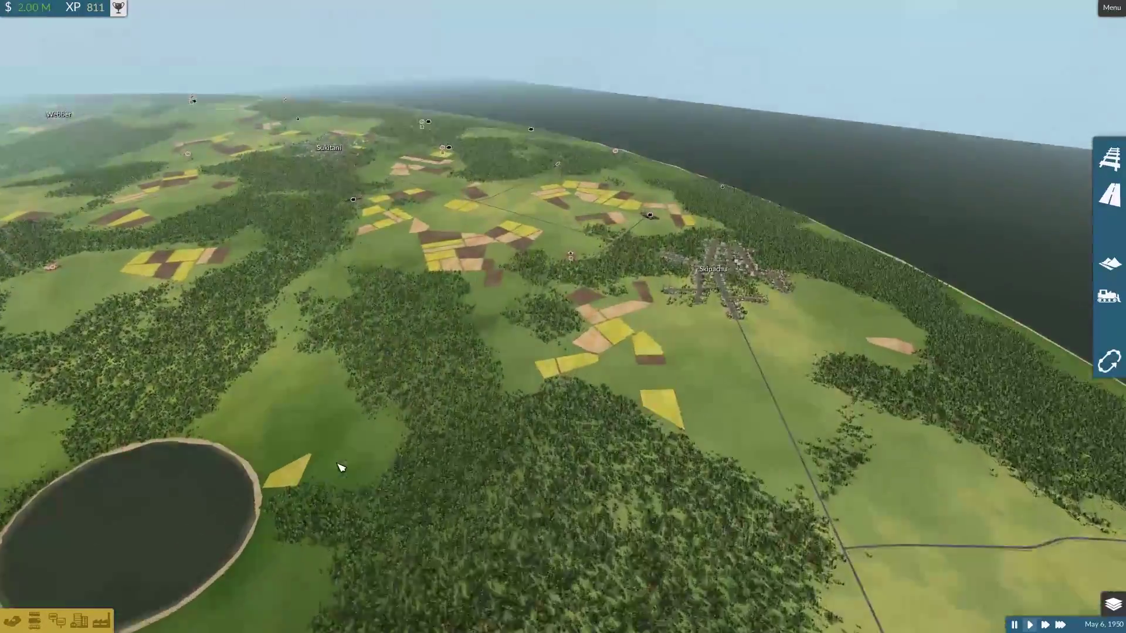
left_click_drag(341, 467, 513, 484)
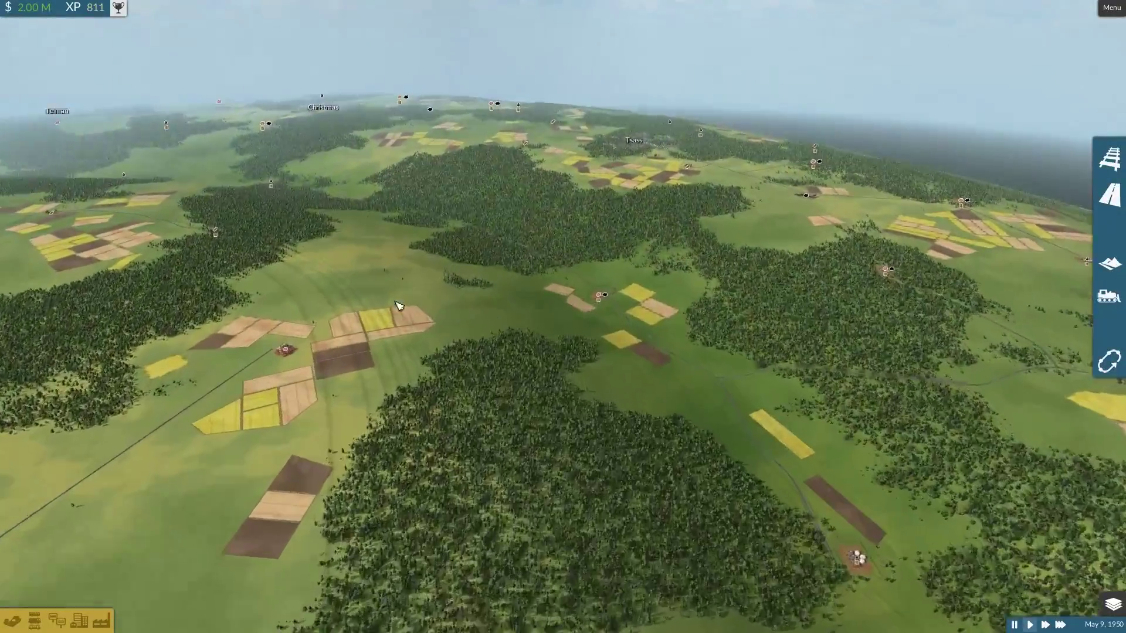
left_click_drag(397, 306, 568, 324)
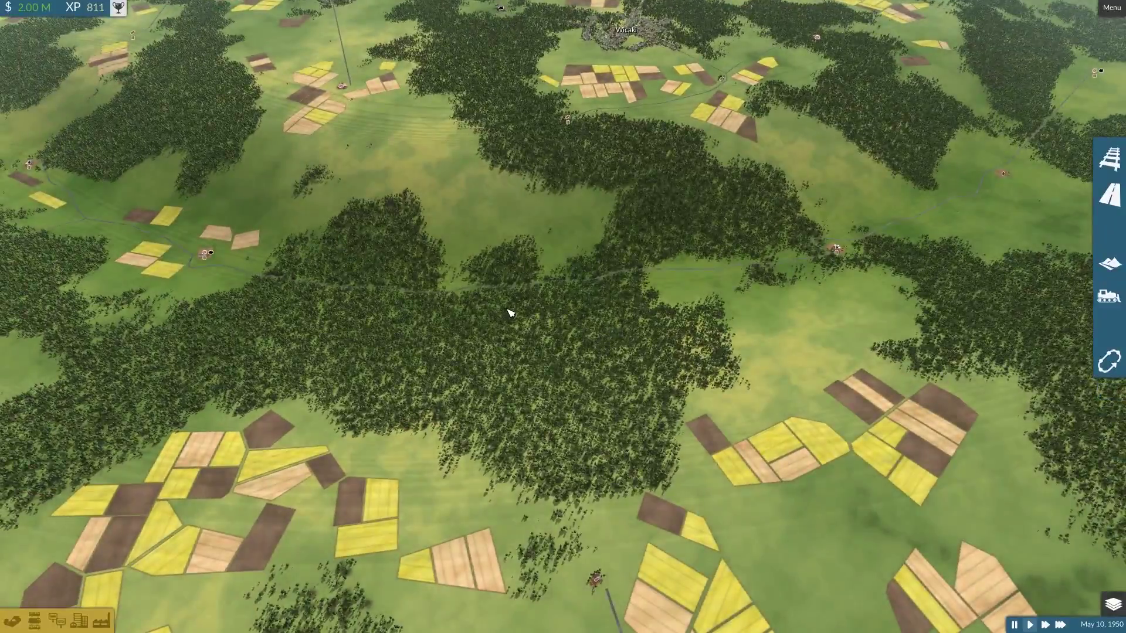
scroll(510, 313, "down", 10)
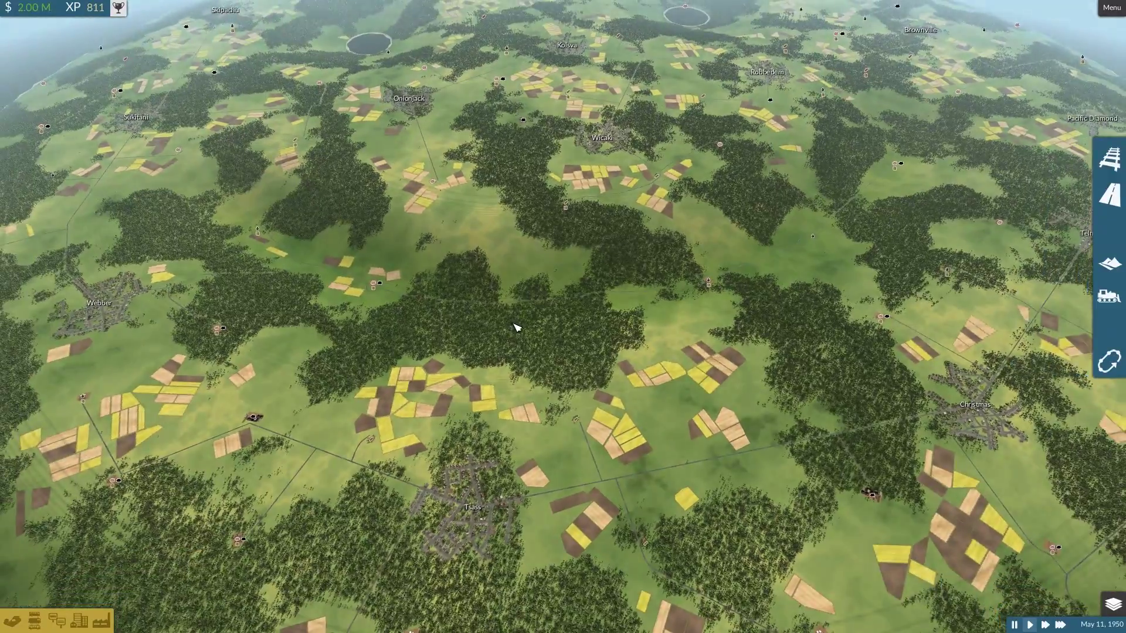
left_click_drag(516, 327, 339, 451)
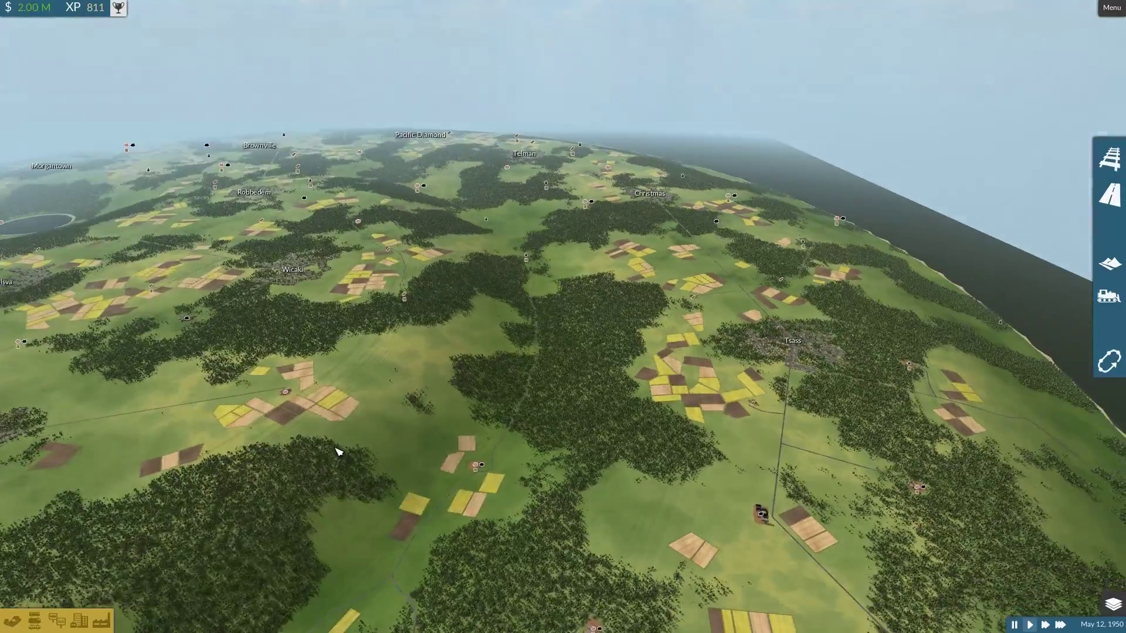
scroll(346, 452, "up", 15)
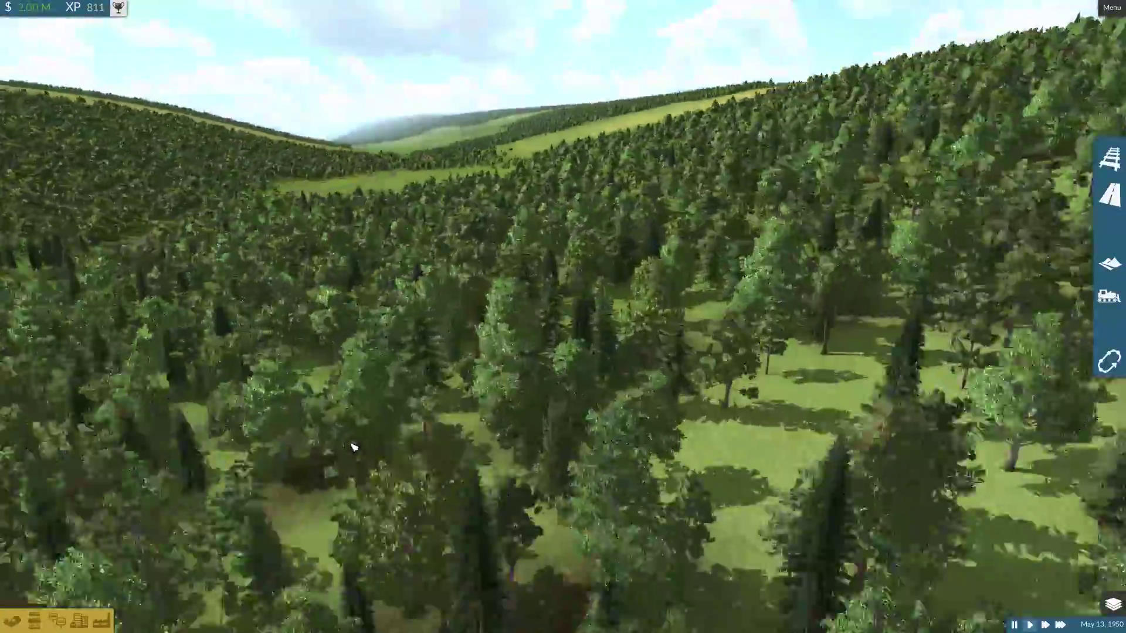
left_click_drag(353, 447, 661, 447)
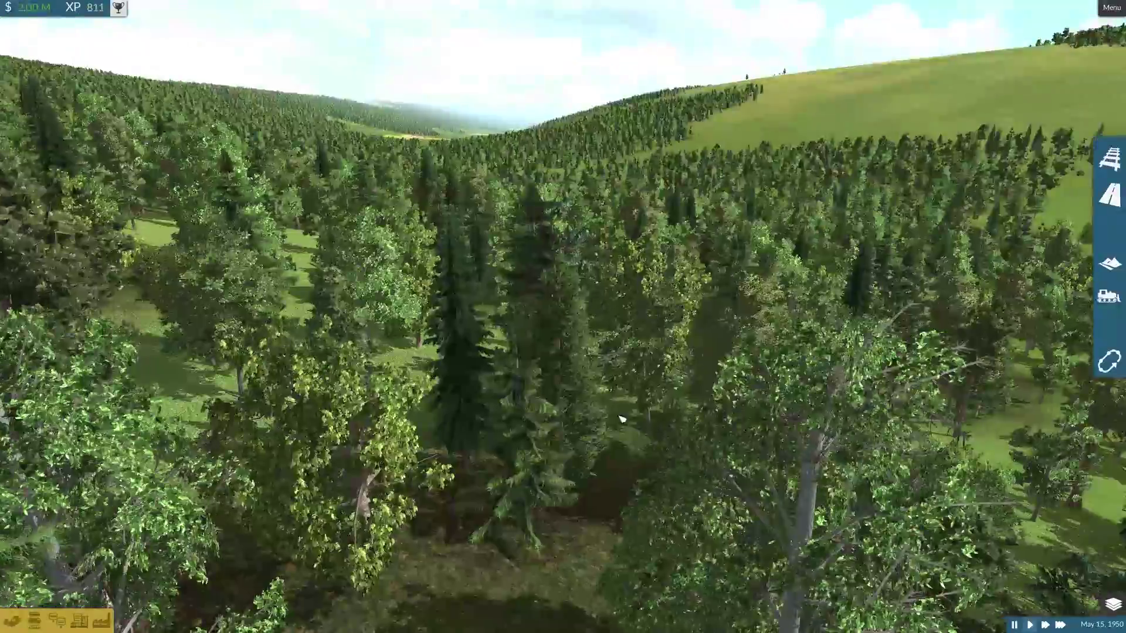
scroll(598, 431, "down", 20)
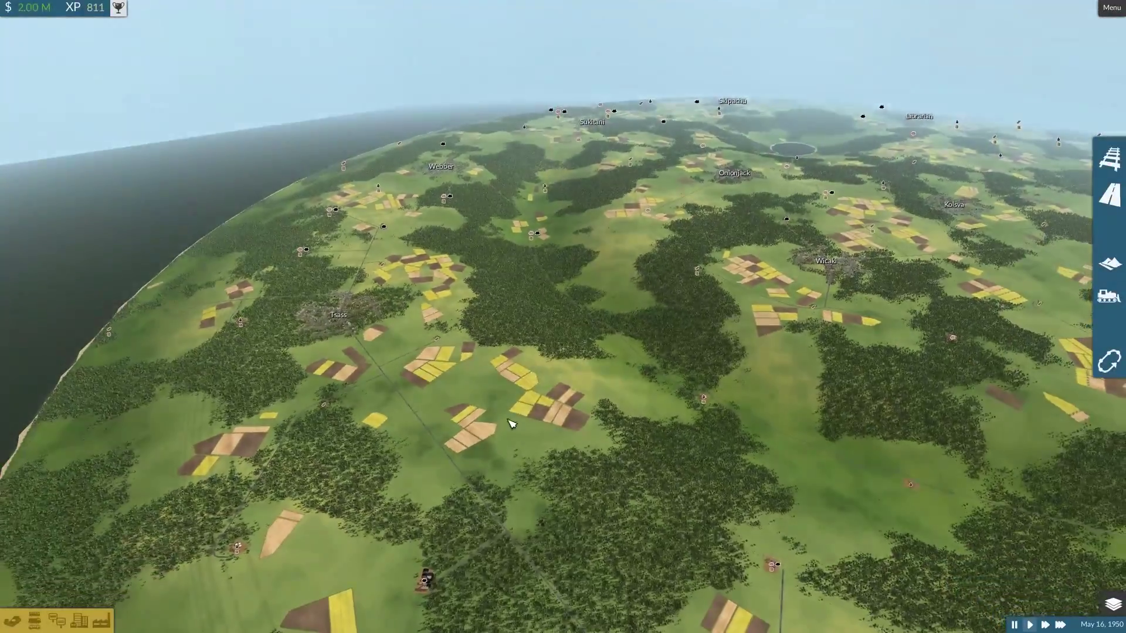
left_click_drag(510, 424, 557, 460)
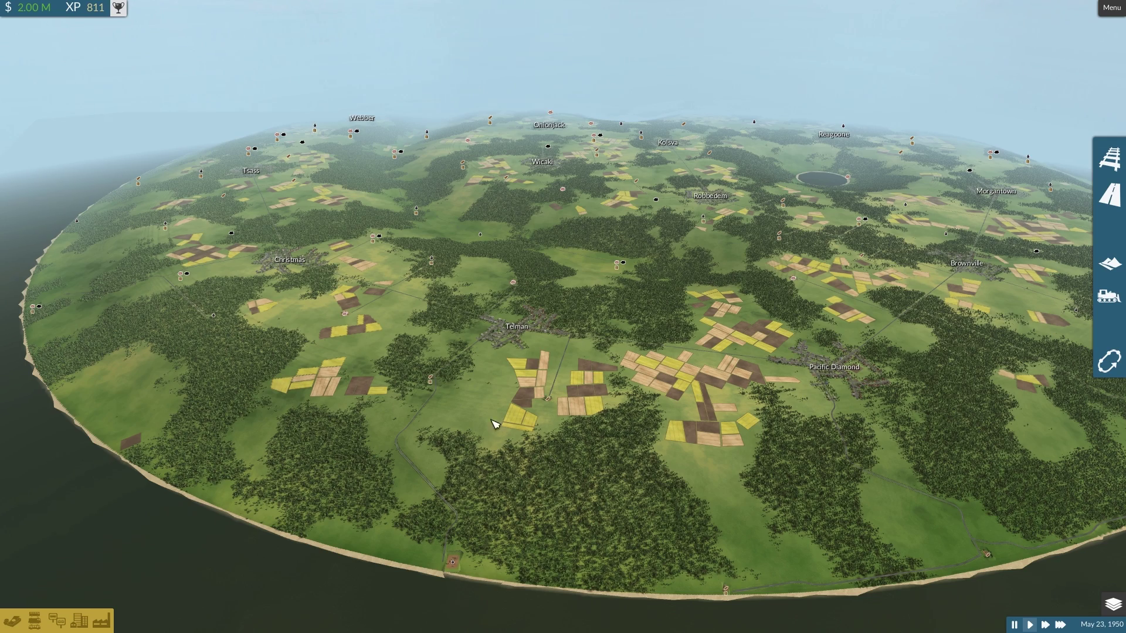
scroll(493, 423, "up", 10)
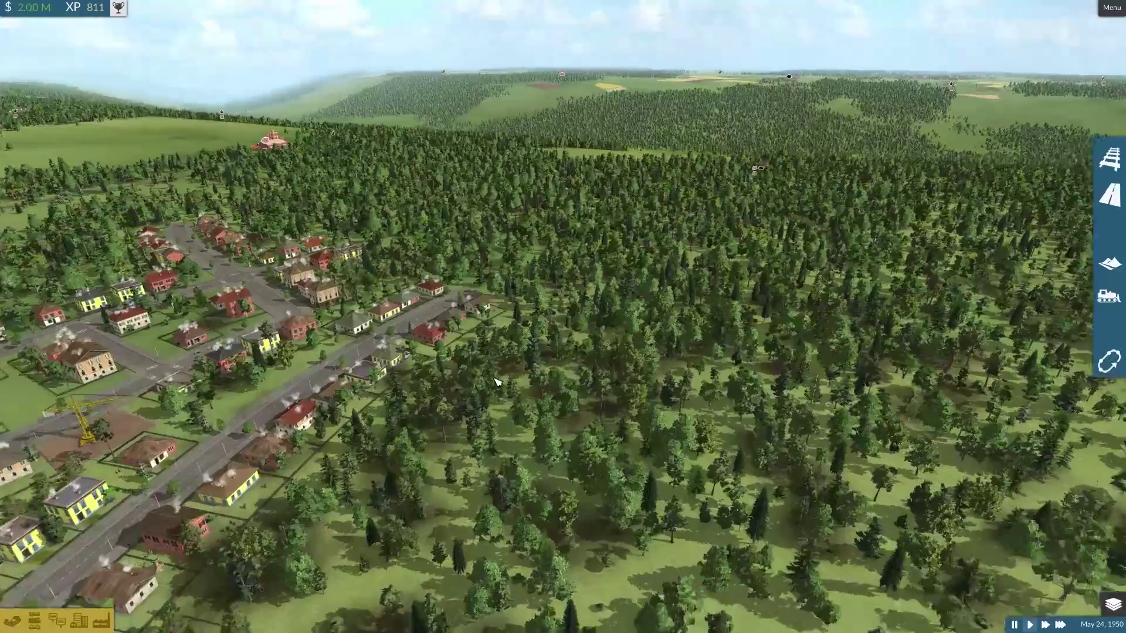
left_click_drag(495, 382, 234, 279)
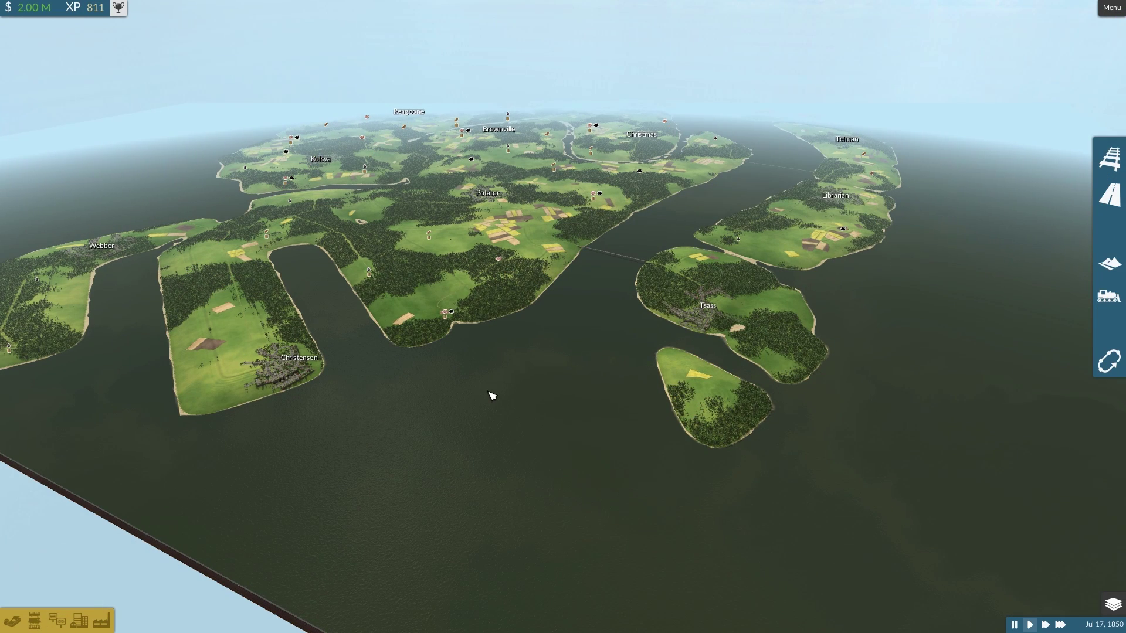
scroll(492, 396, "up", 10)
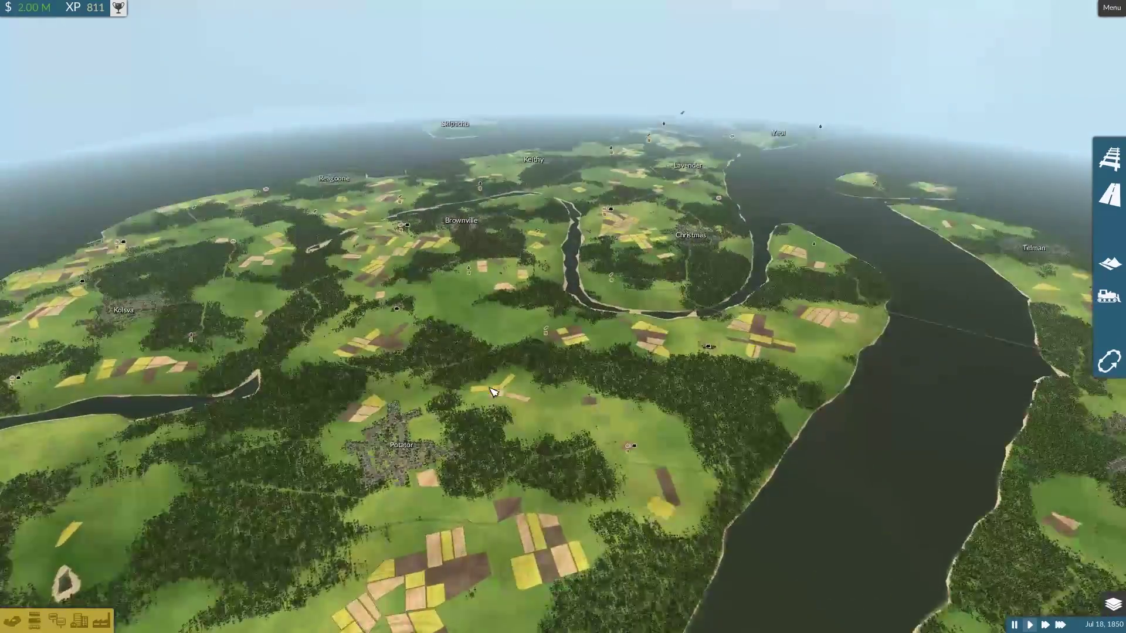
key("w")
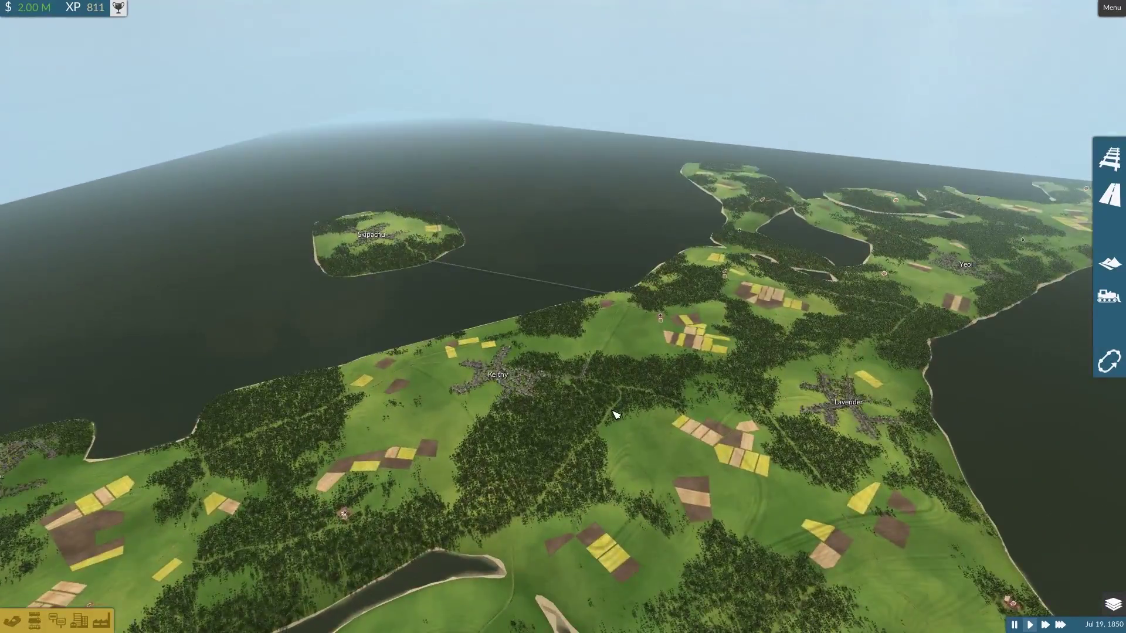
key("e")
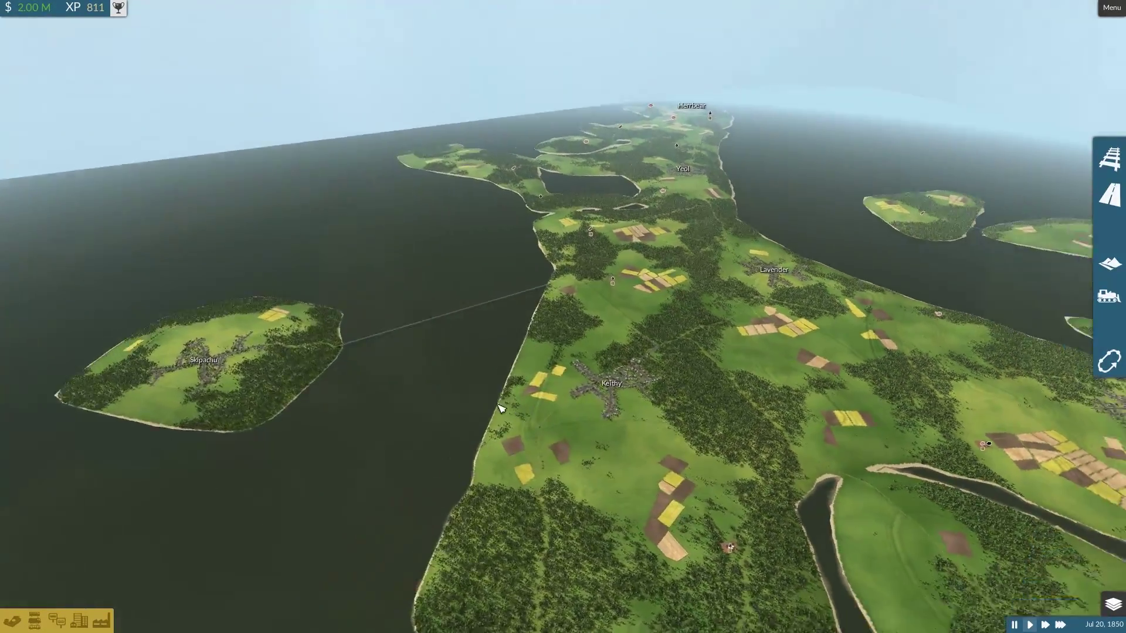
key("q")
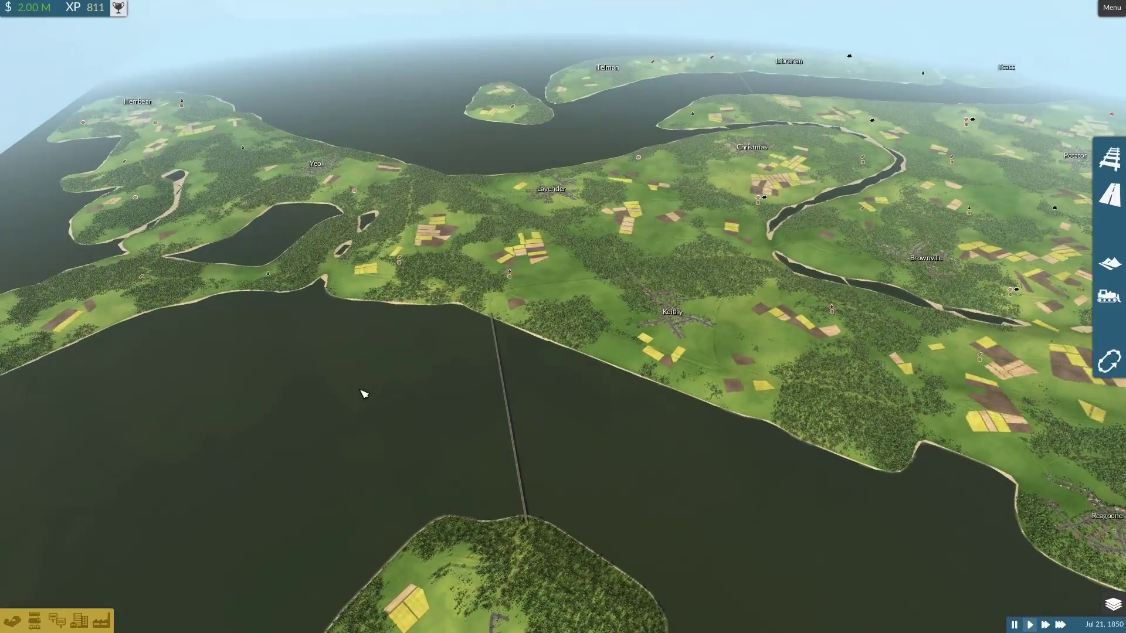
key("a")
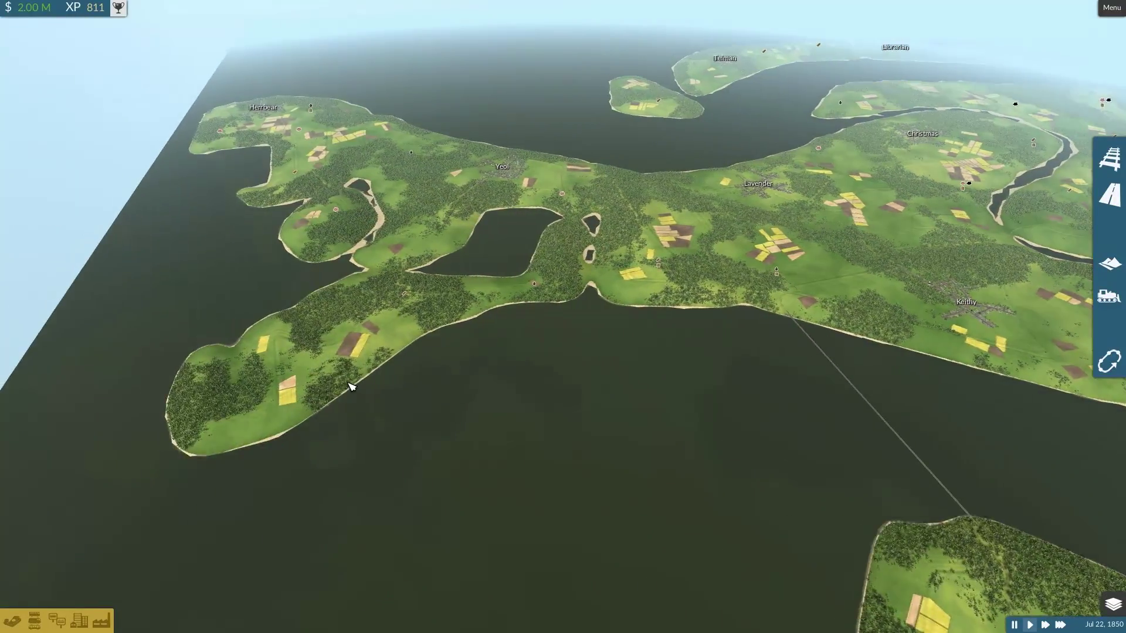
key("e")
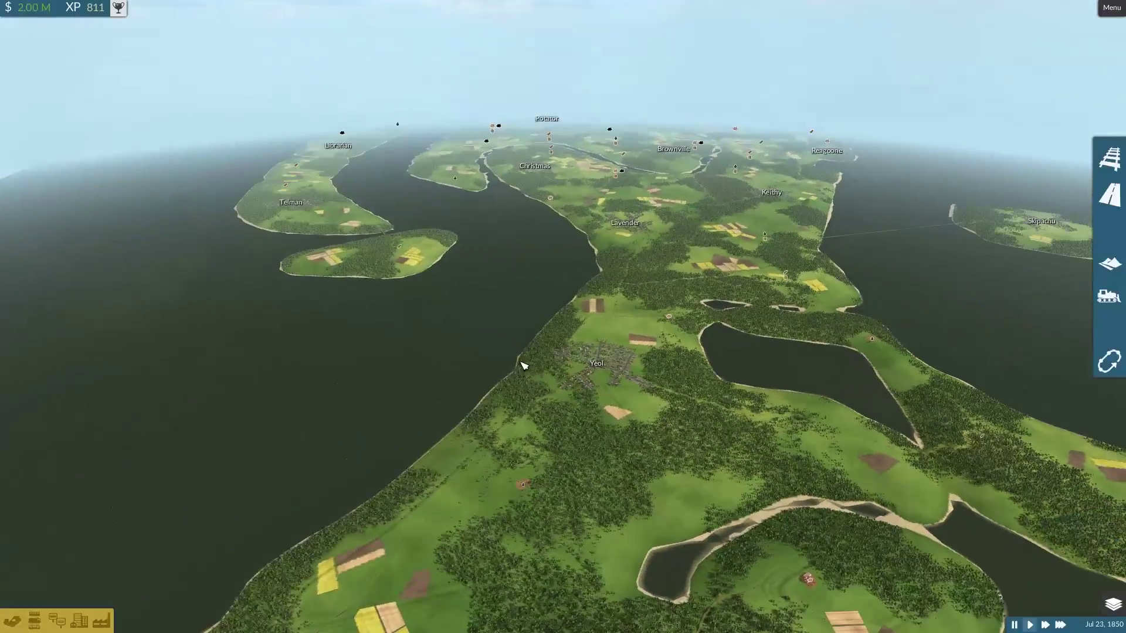
key("e")
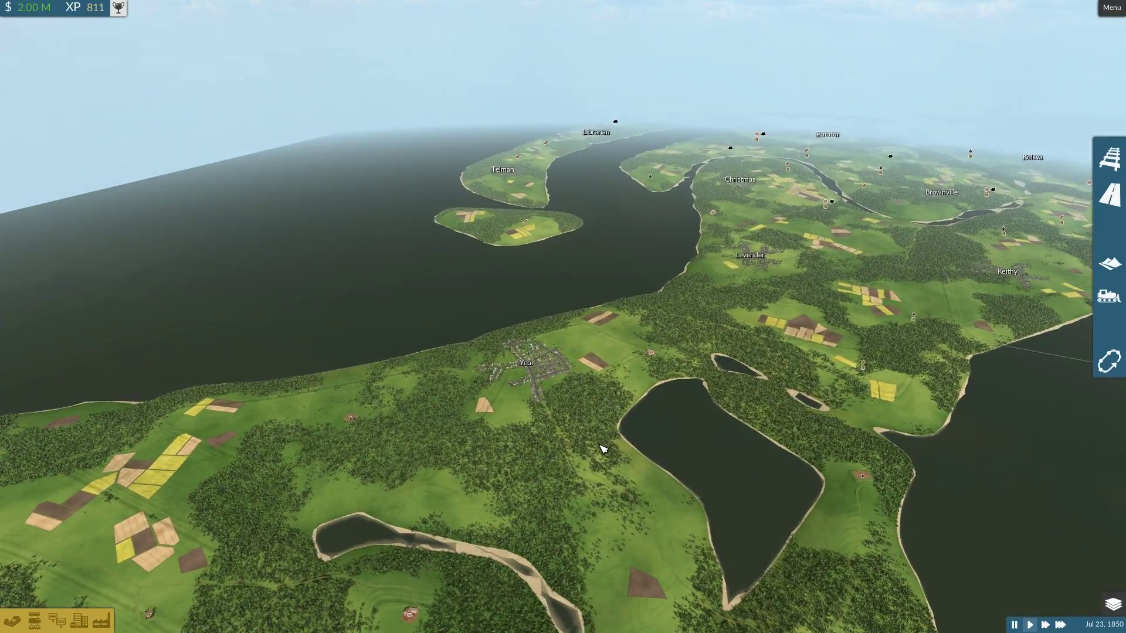
key("e")
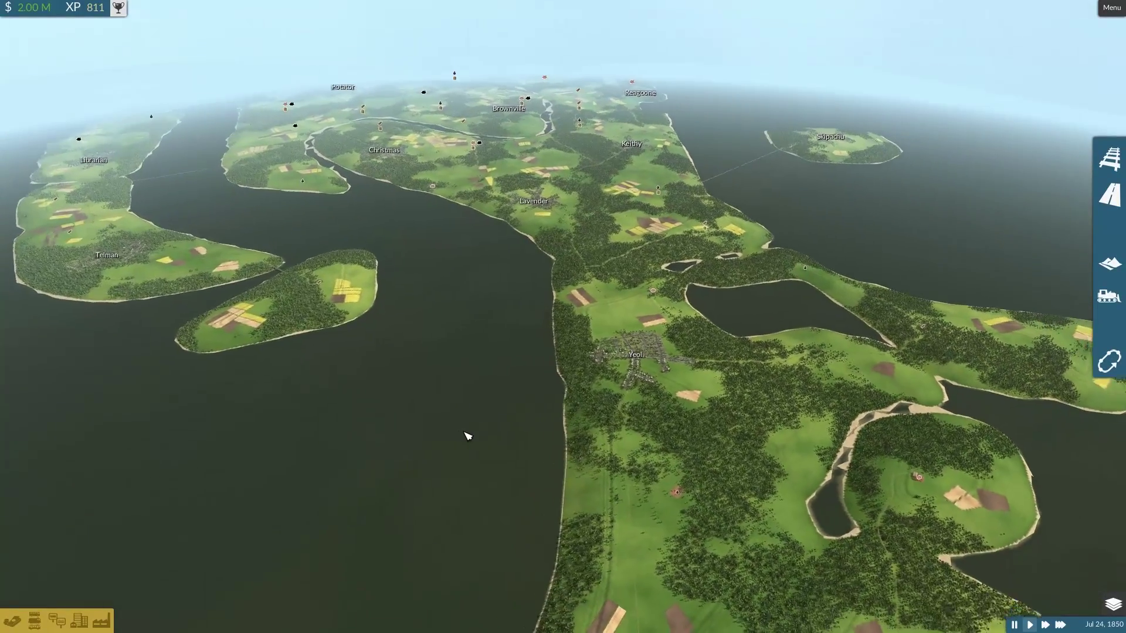
key("e")
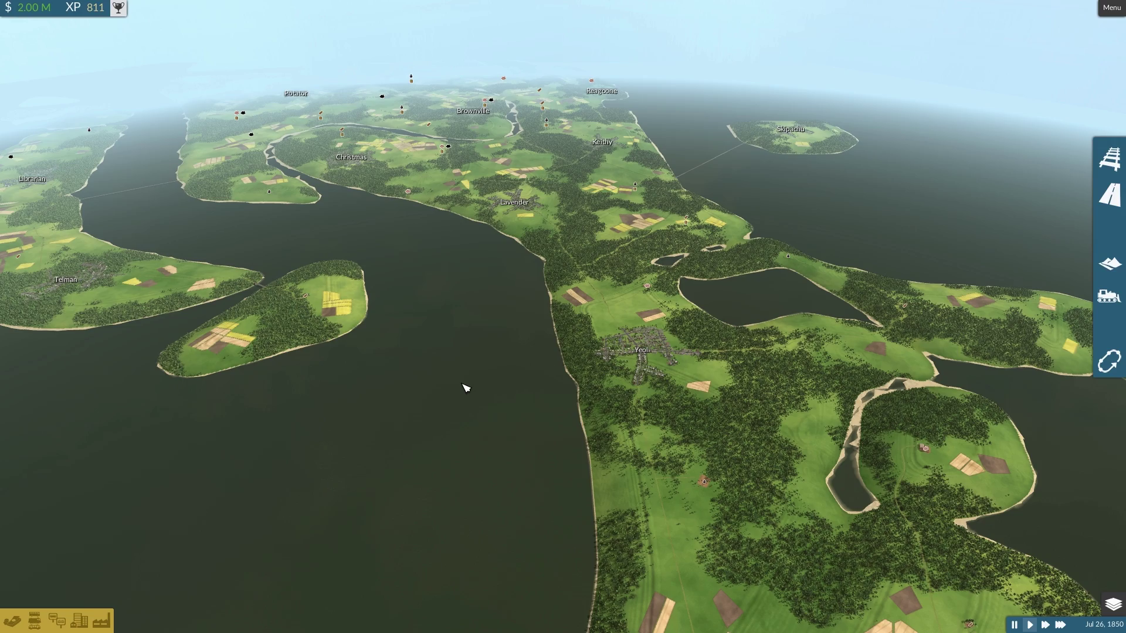
scroll(497, 305, "up", 8)
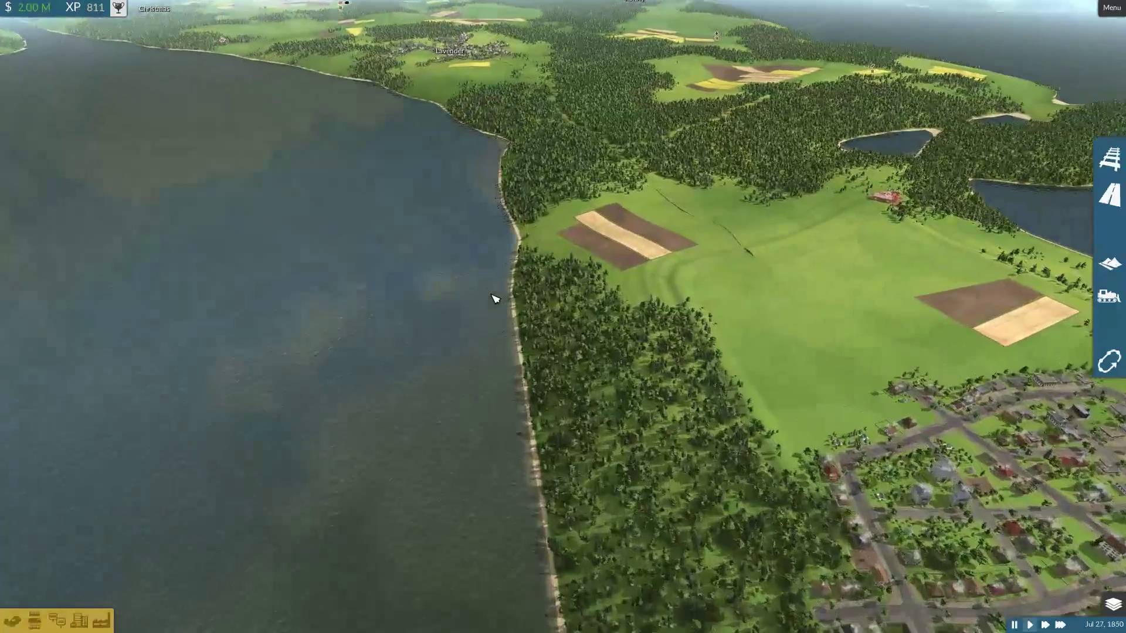
scroll(494, 303, "up", 3)
scroll(460, 301, "up", 4)
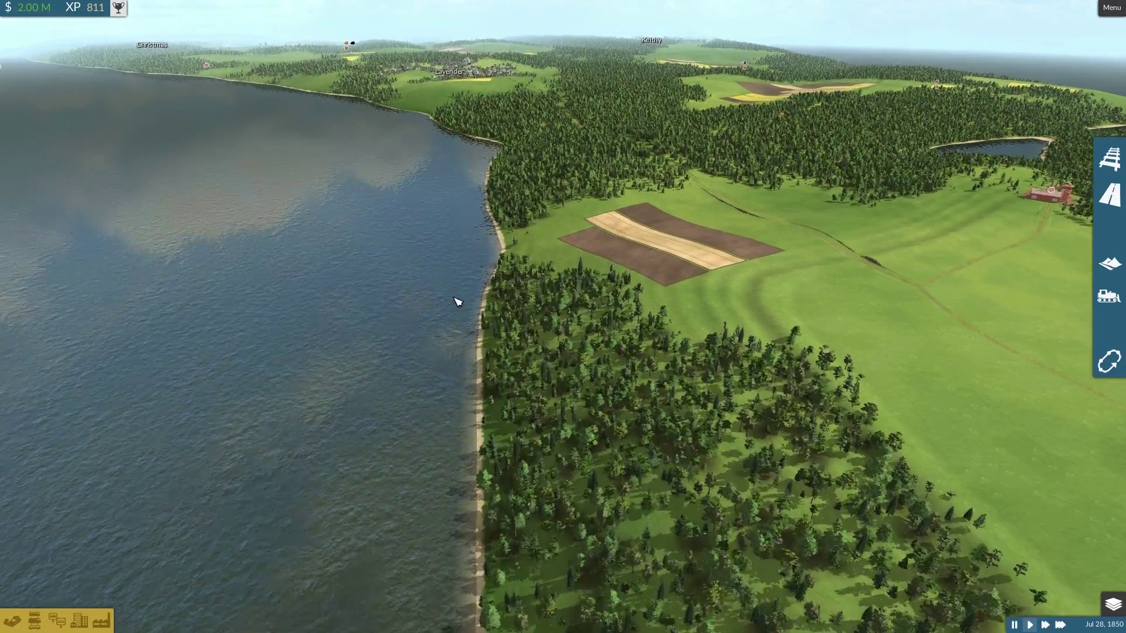
key("w")
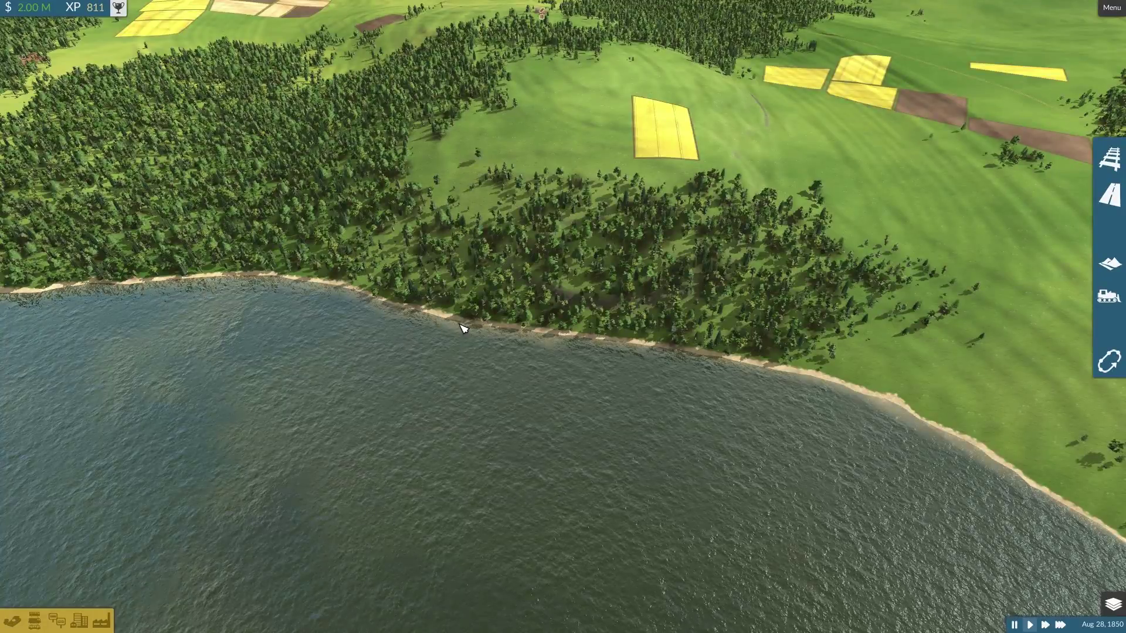
key("w")
key("s")
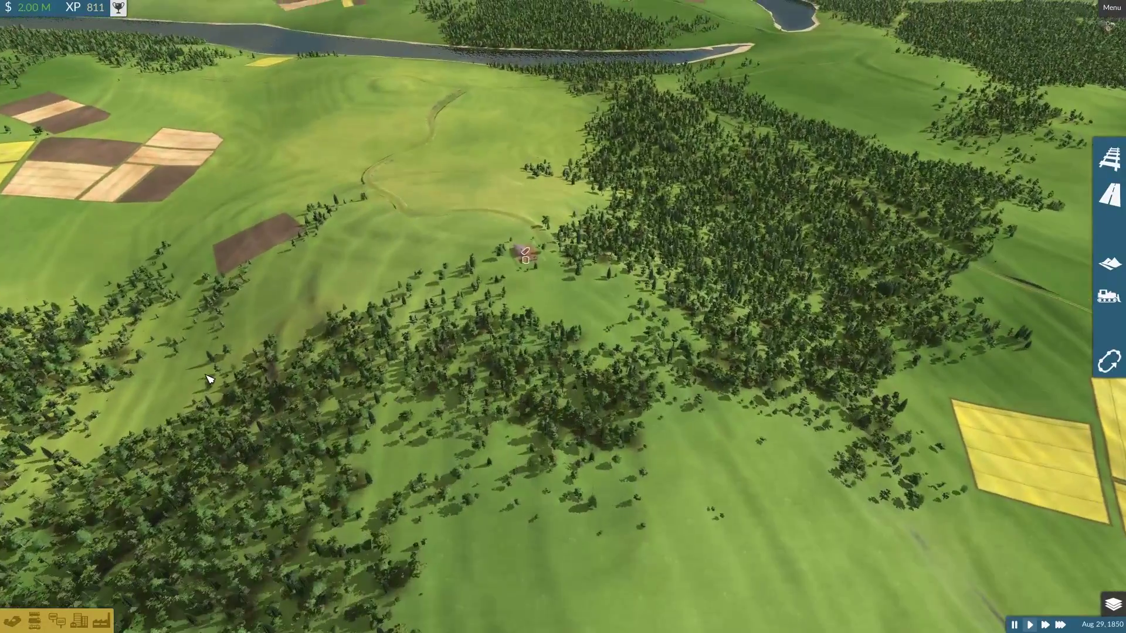
key("e")
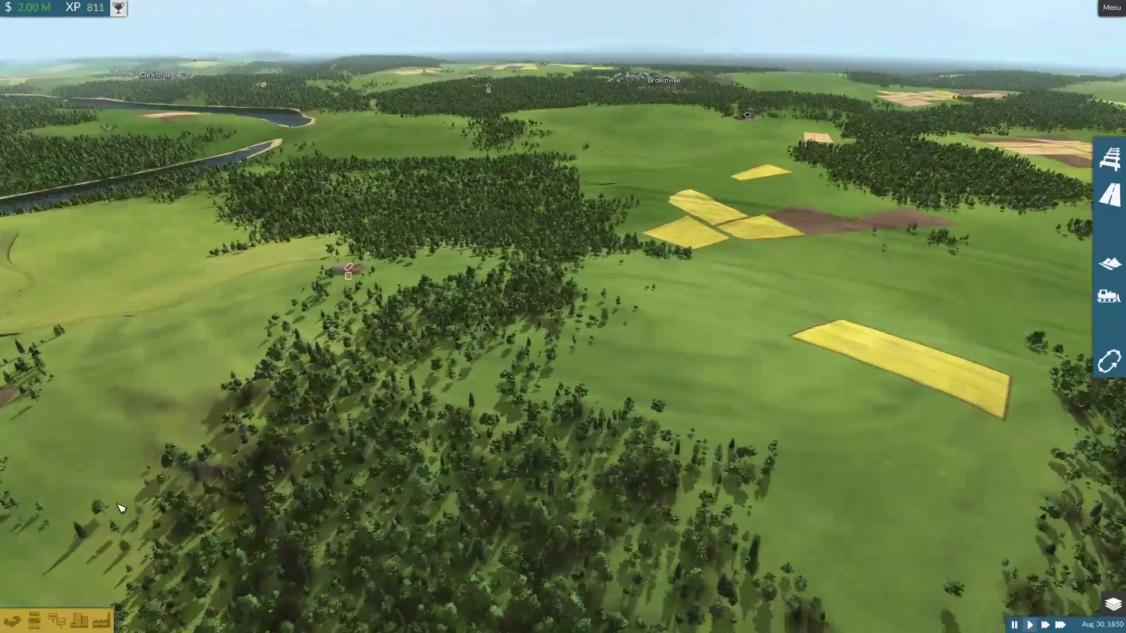
scroll(398, 415, "up", 5)
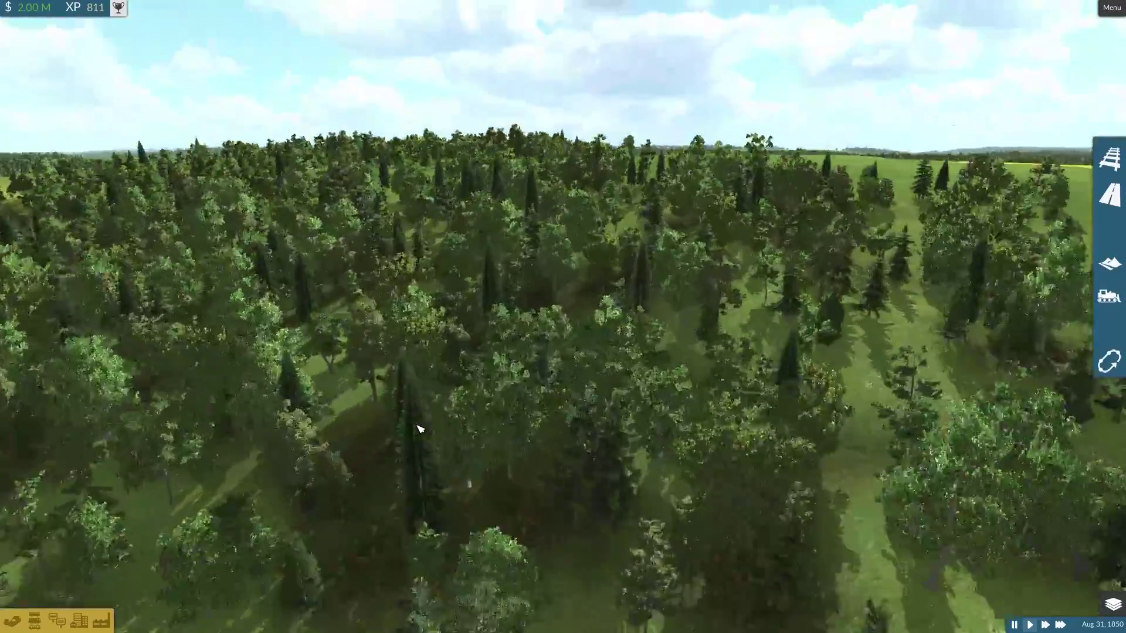
scroll(418, 421, "down", 3)
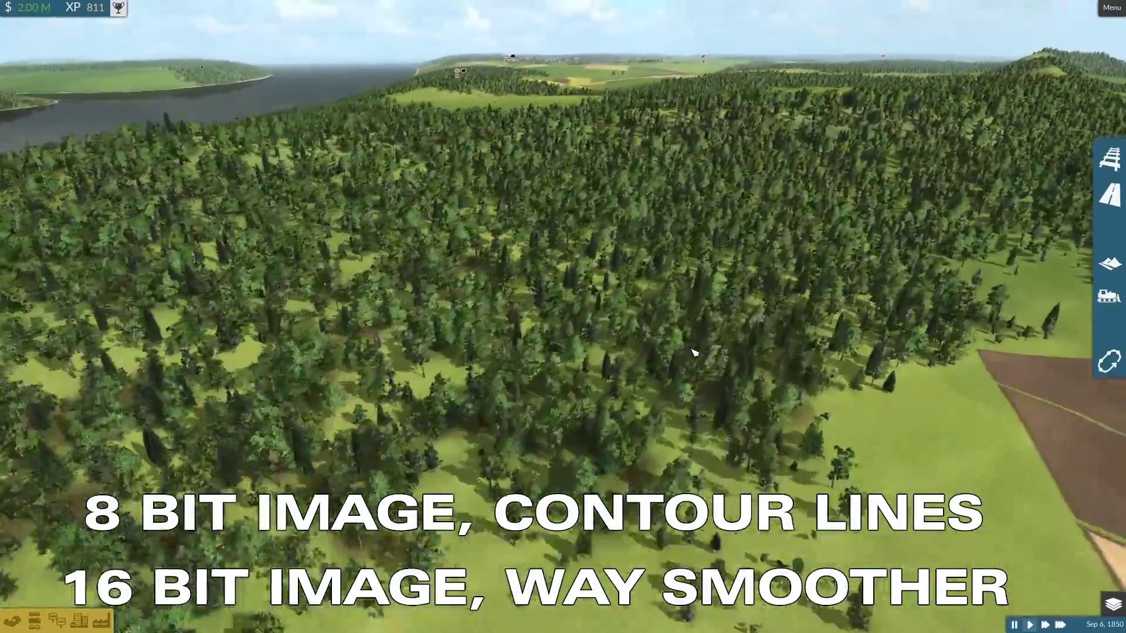
left_click_drag(693, 352, 543, 347)
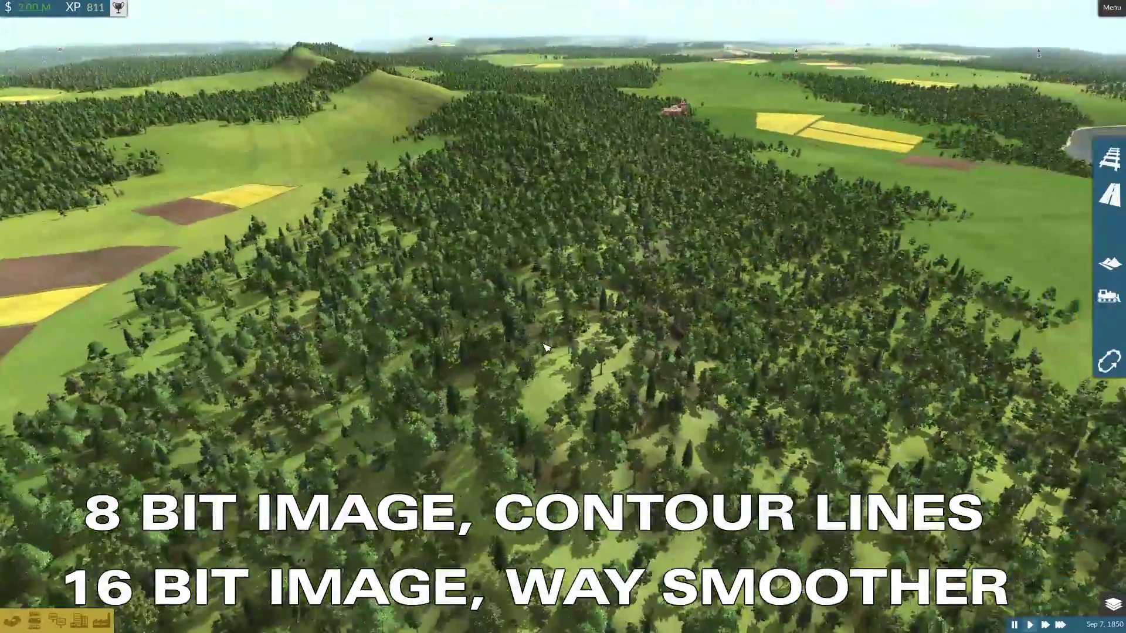
scroll(545, 348, "up", 6)
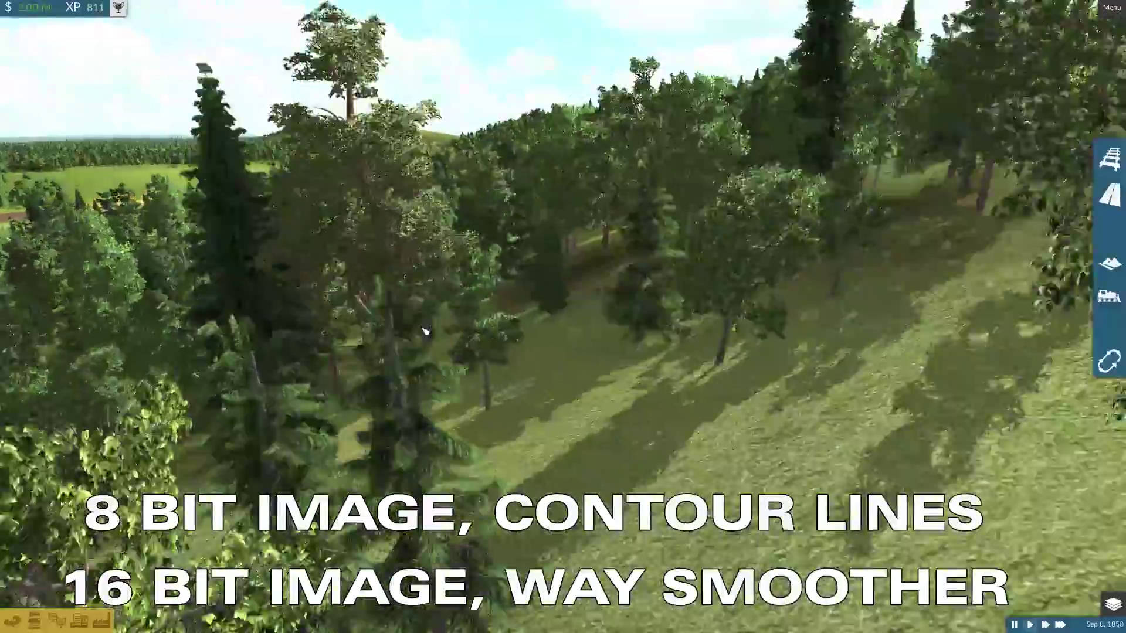
scroll(405, 329, "down", 4)
key("w")
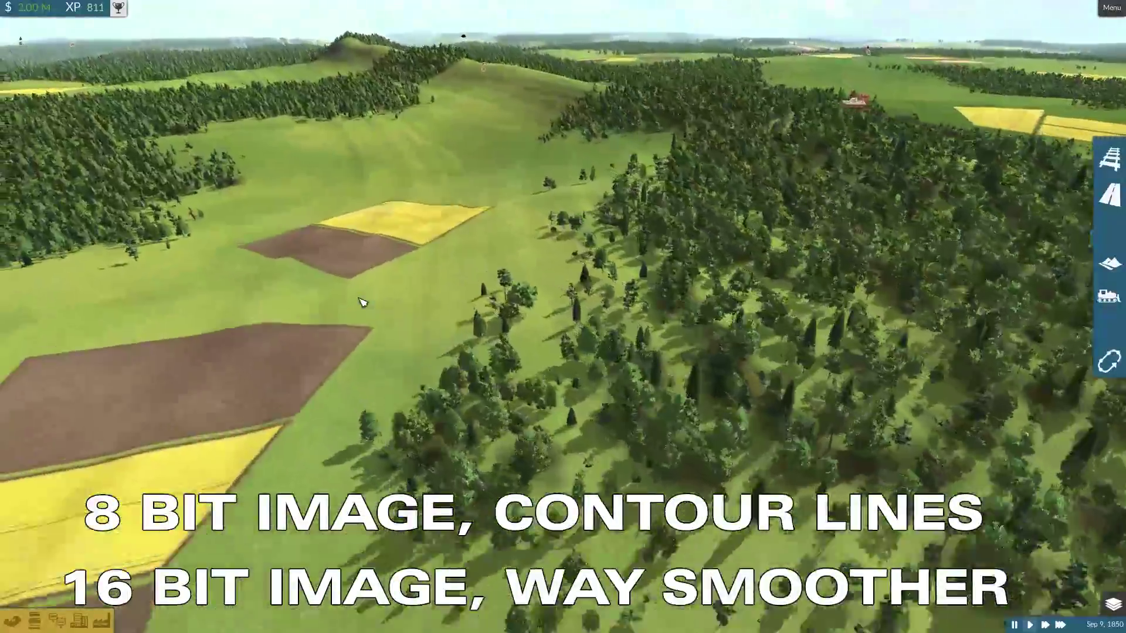
scroll(357, 271, "down", 3)
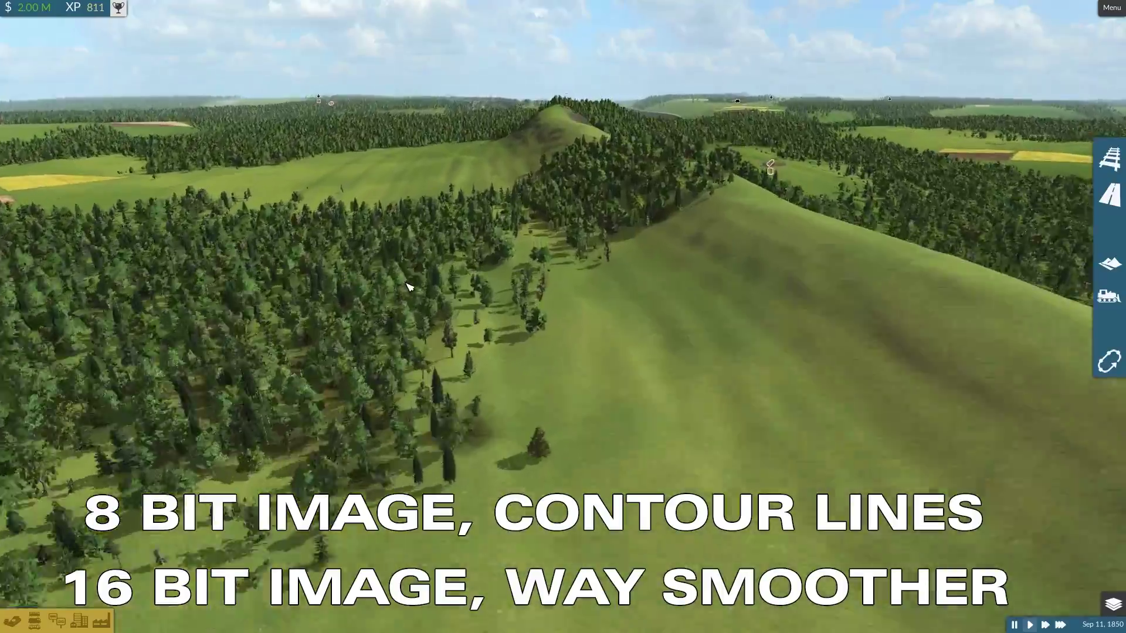
scroll(409, 287, "up", 2)
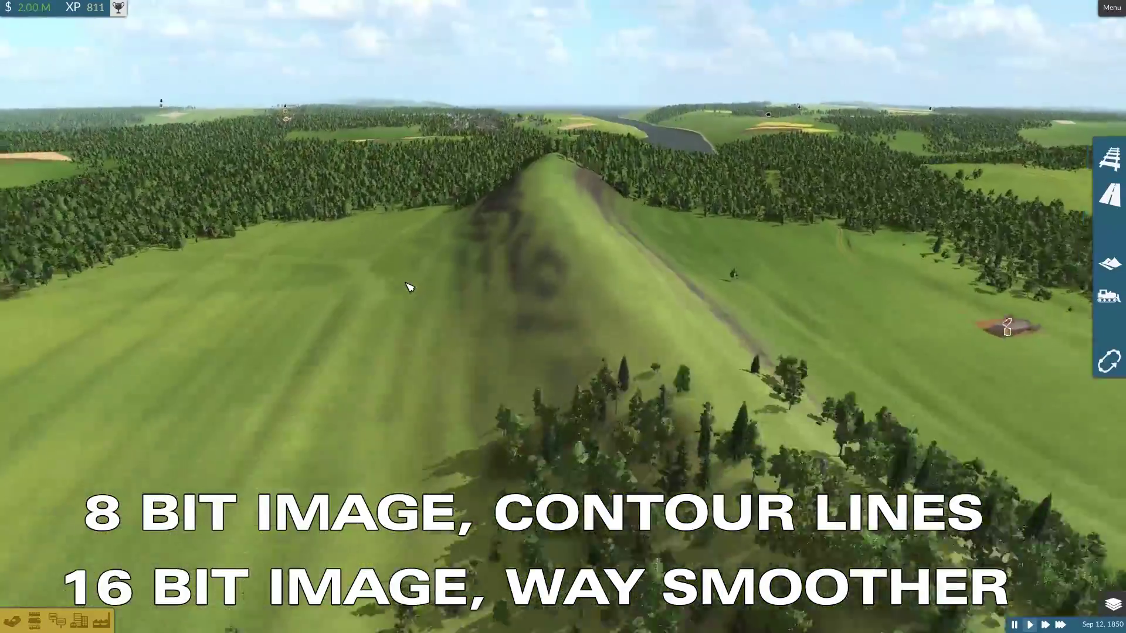
scroll(410, 287, "up", 2)
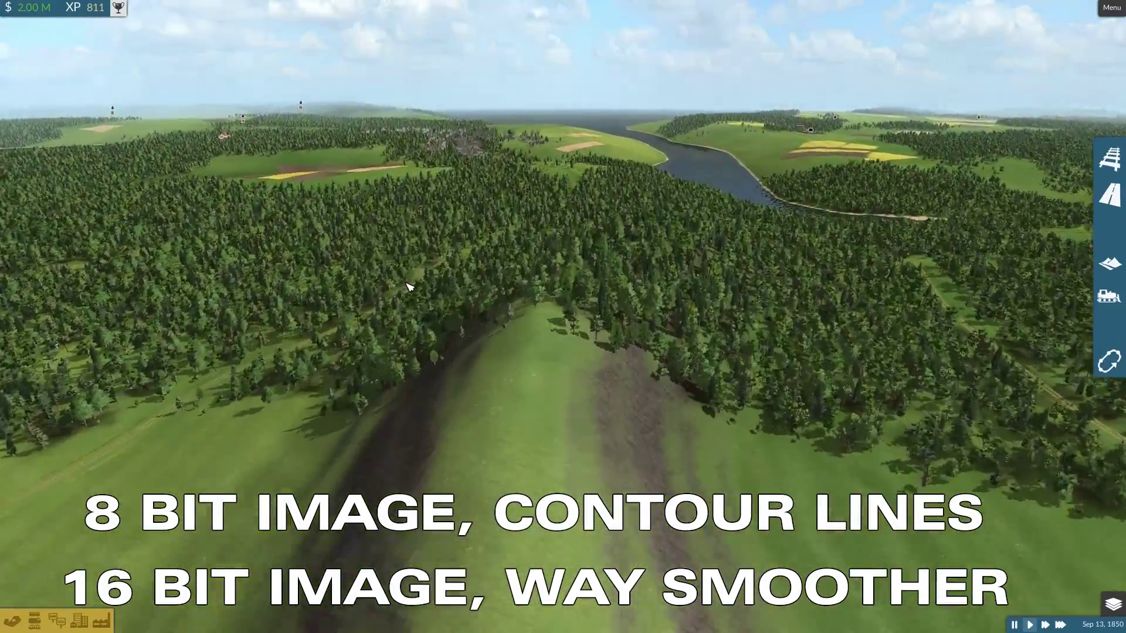
scroll(409, 287, "up", 3)
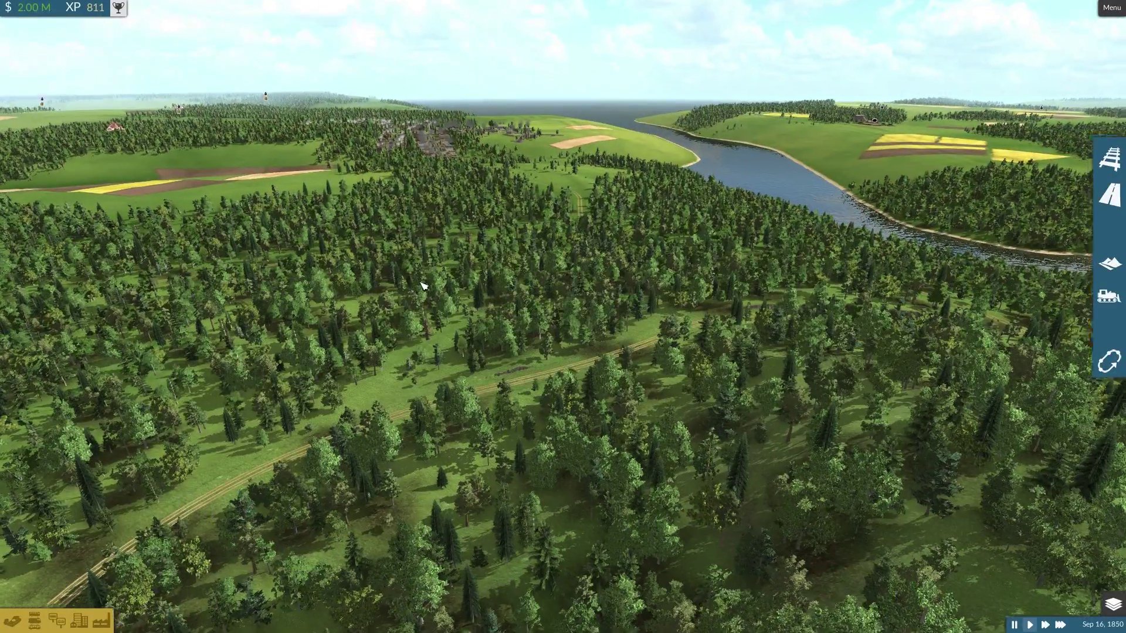
left_click_drag(427, 284, 5, 366)
left_click_drag(215, 242, 269, 223)
key("q")
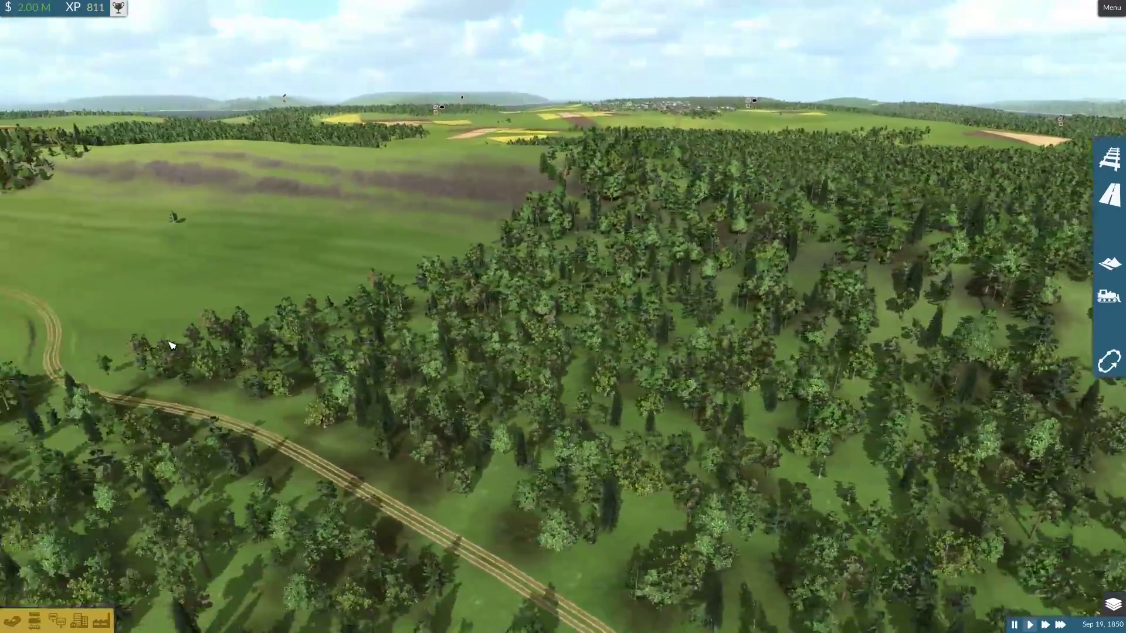
key("w")
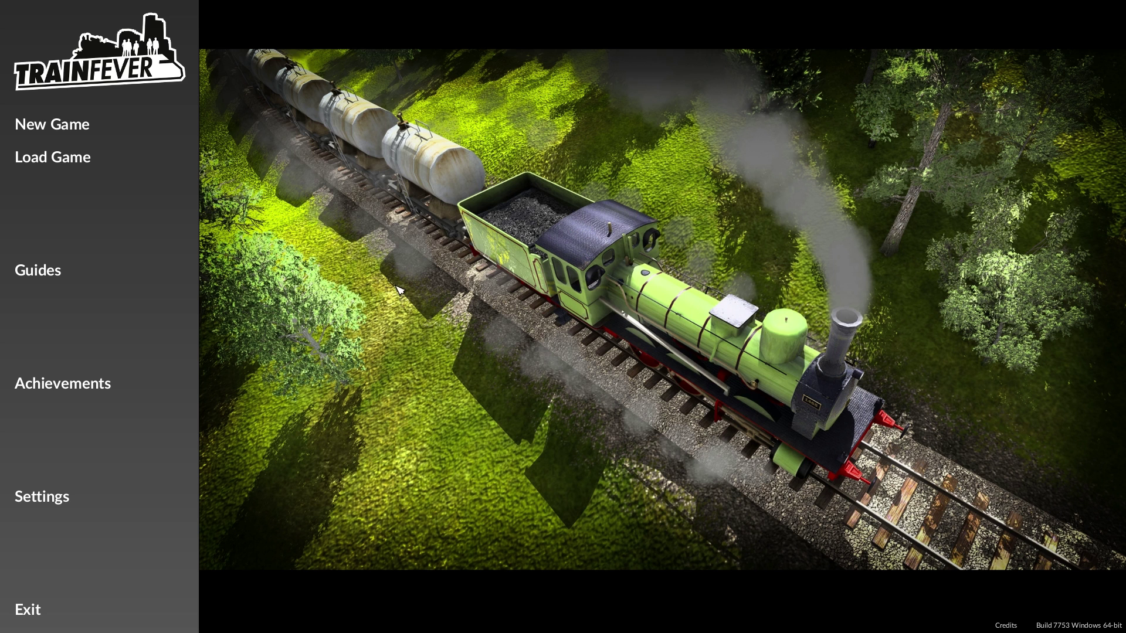
Set up a new game and pick the Venice map in the Basic world settings
left_click(58, 127)
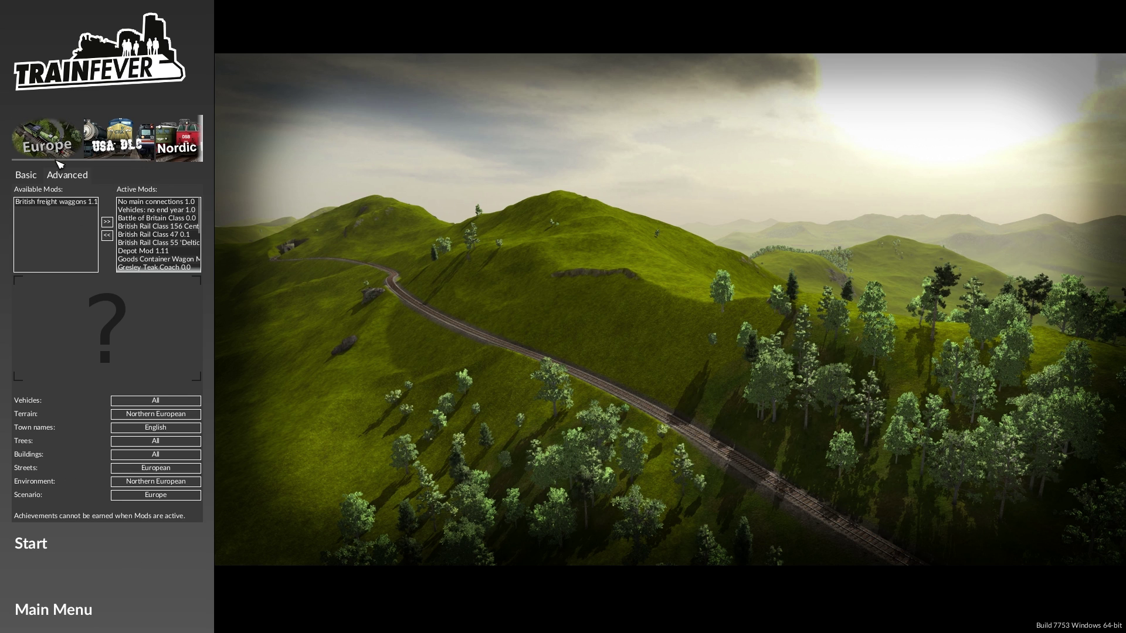
left_click(32, 177)
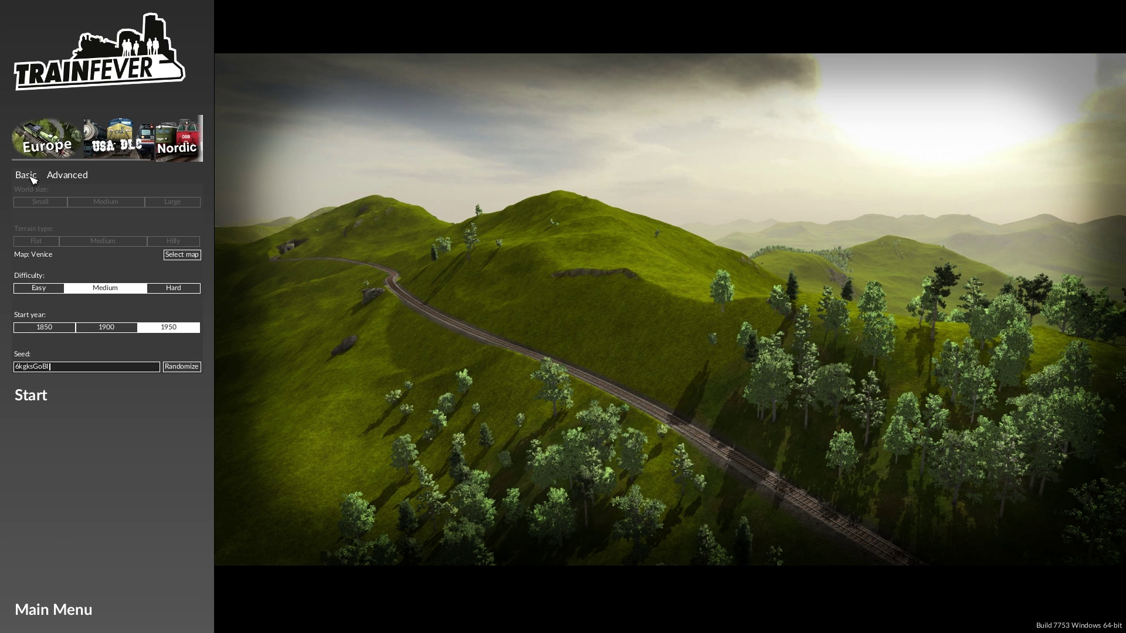
left_click(191, 255)
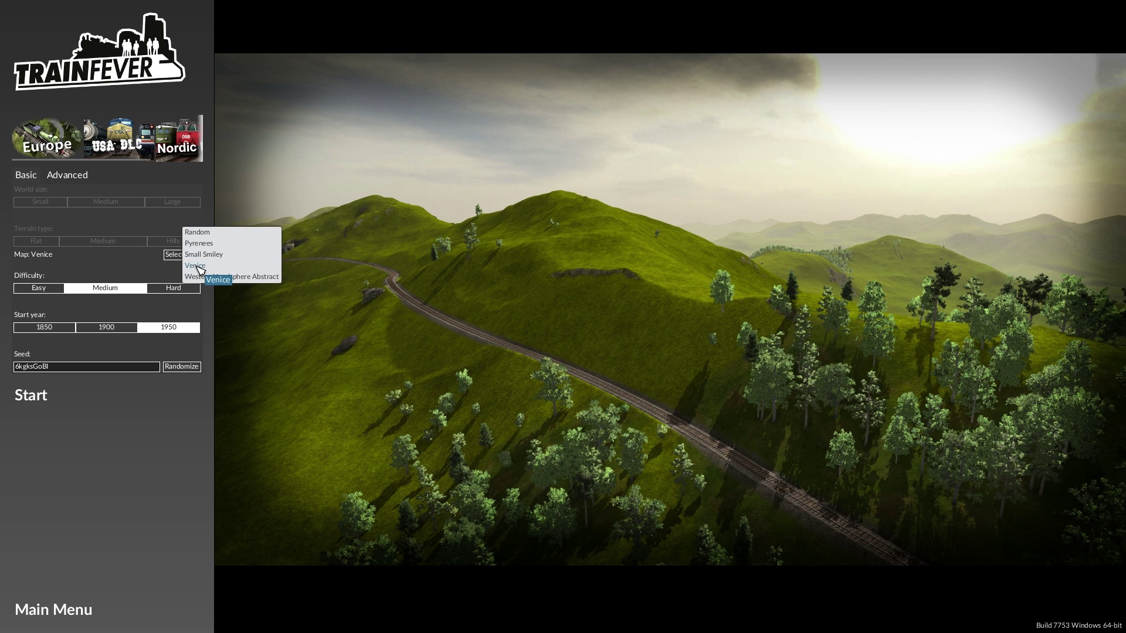
left_click(201, 267)
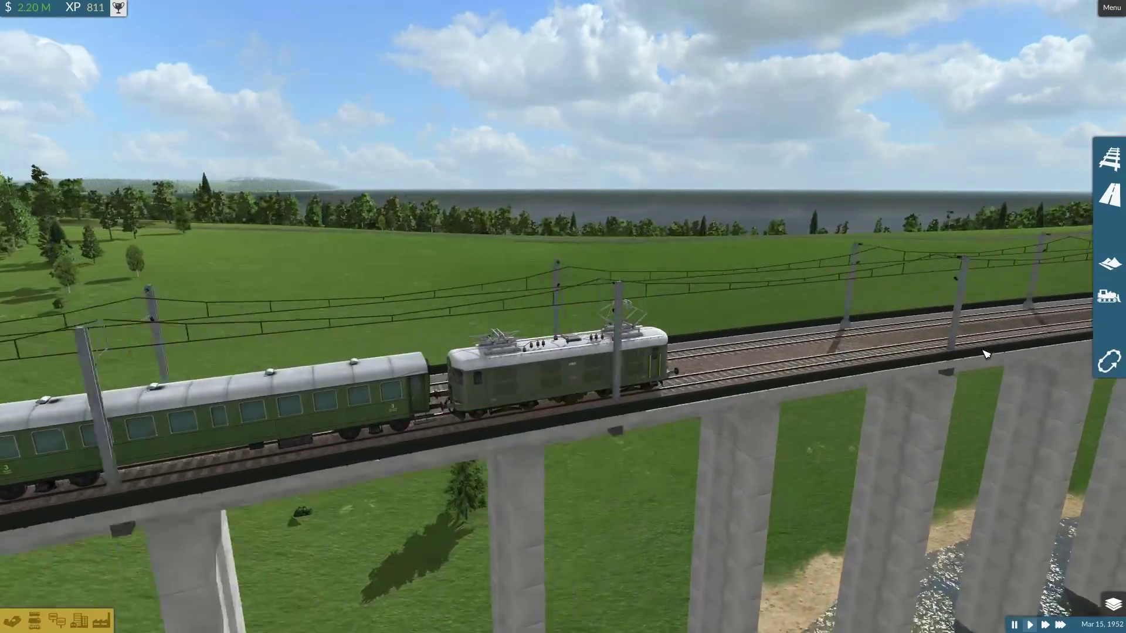
scroll(985, 354, "down", 10)
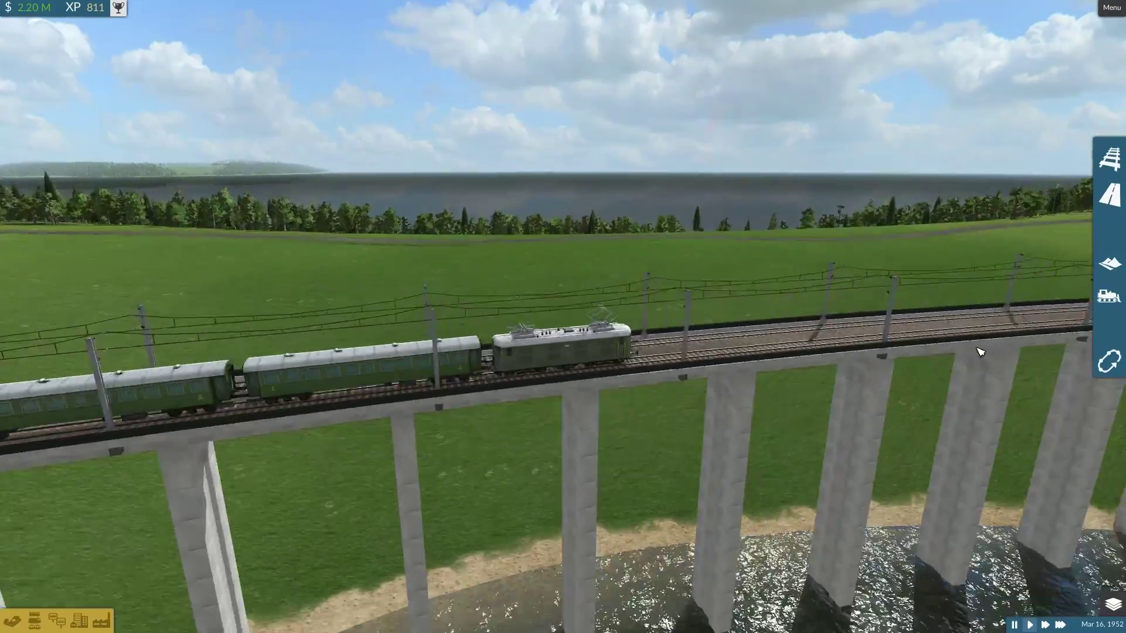
scroll(938, 371, "down", 8)
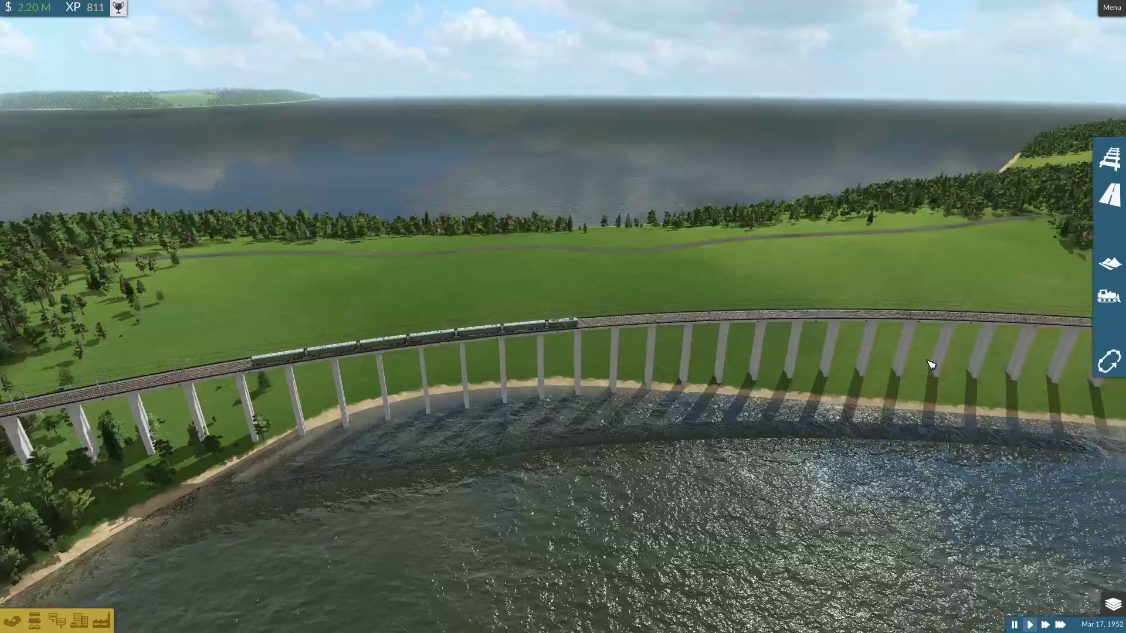
scroll(509, 545, "down", 8)
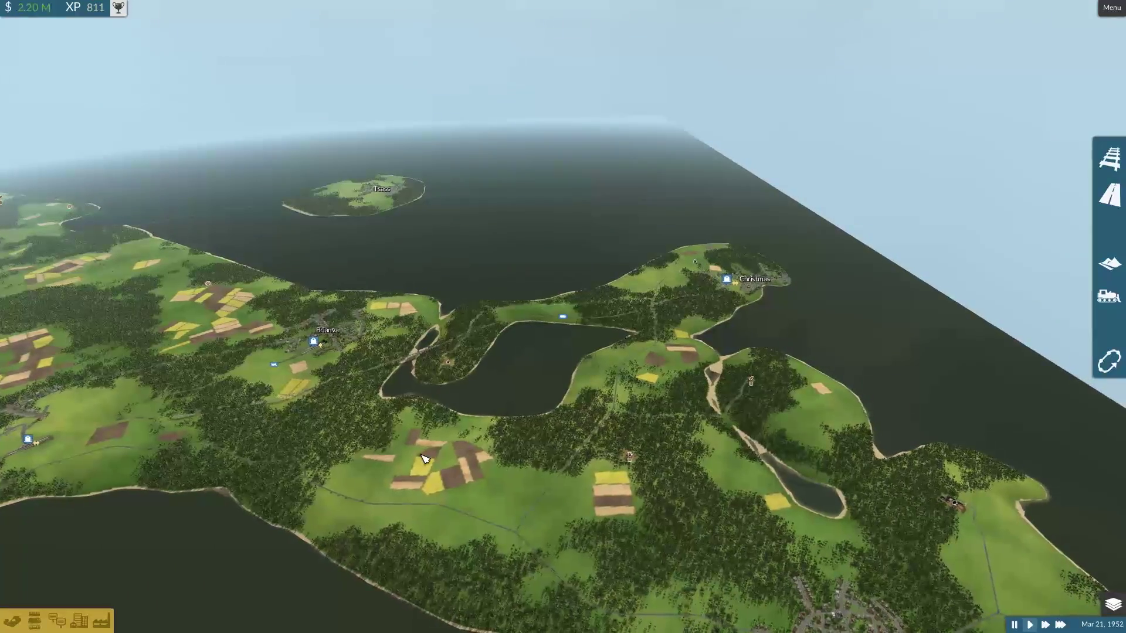
left_click_drag(425, 459, 593, 452)
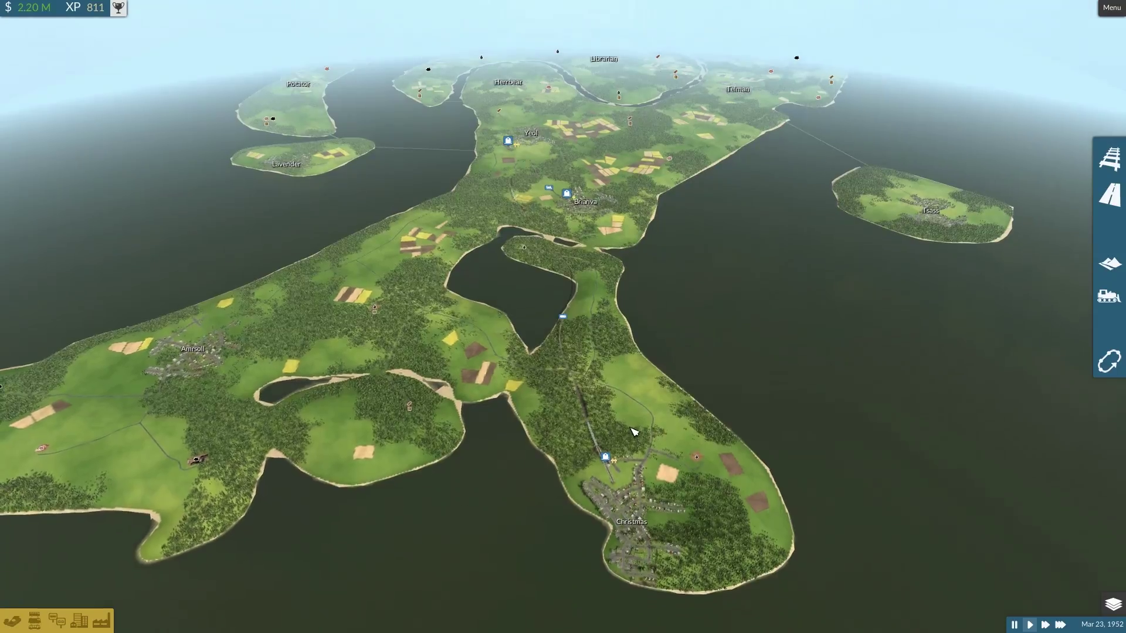
key("w")
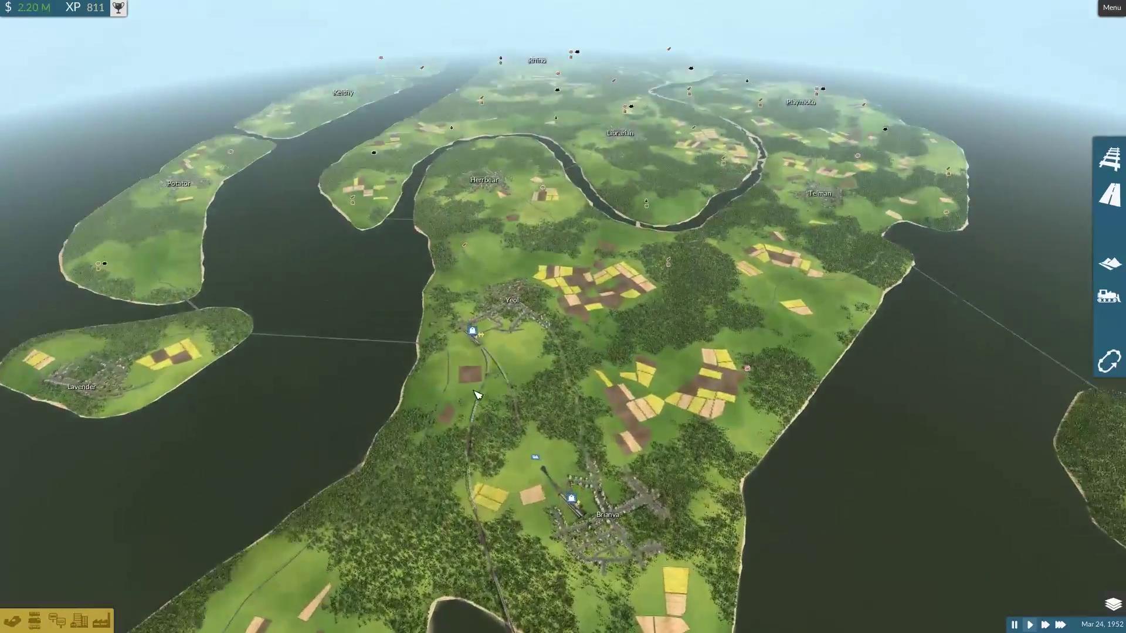
key("w")
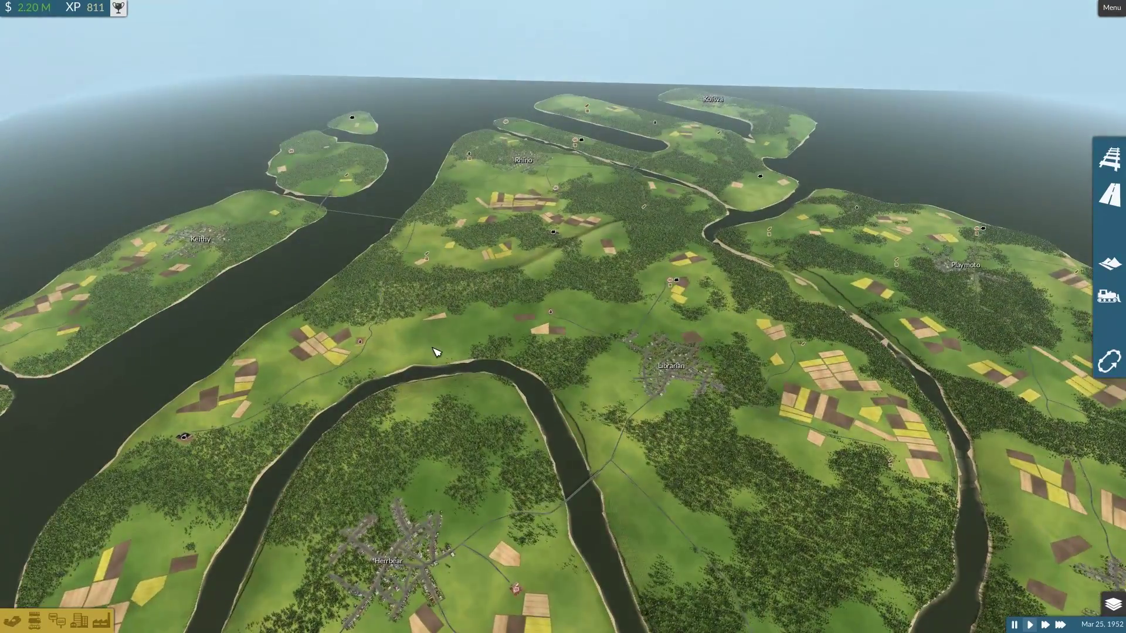
key("q")
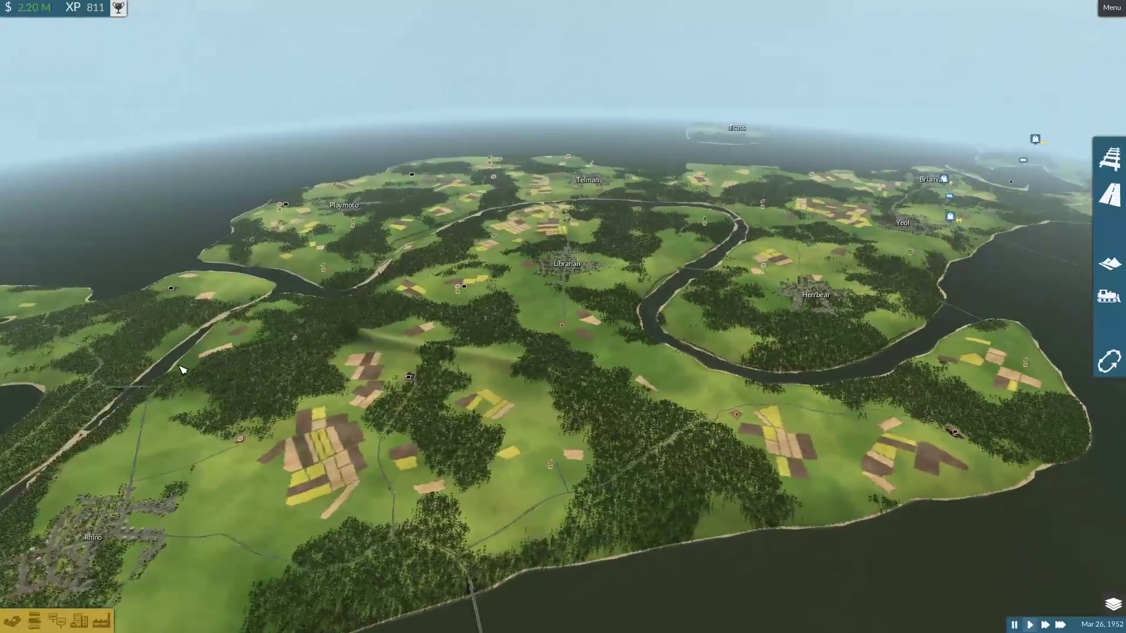
key("q")
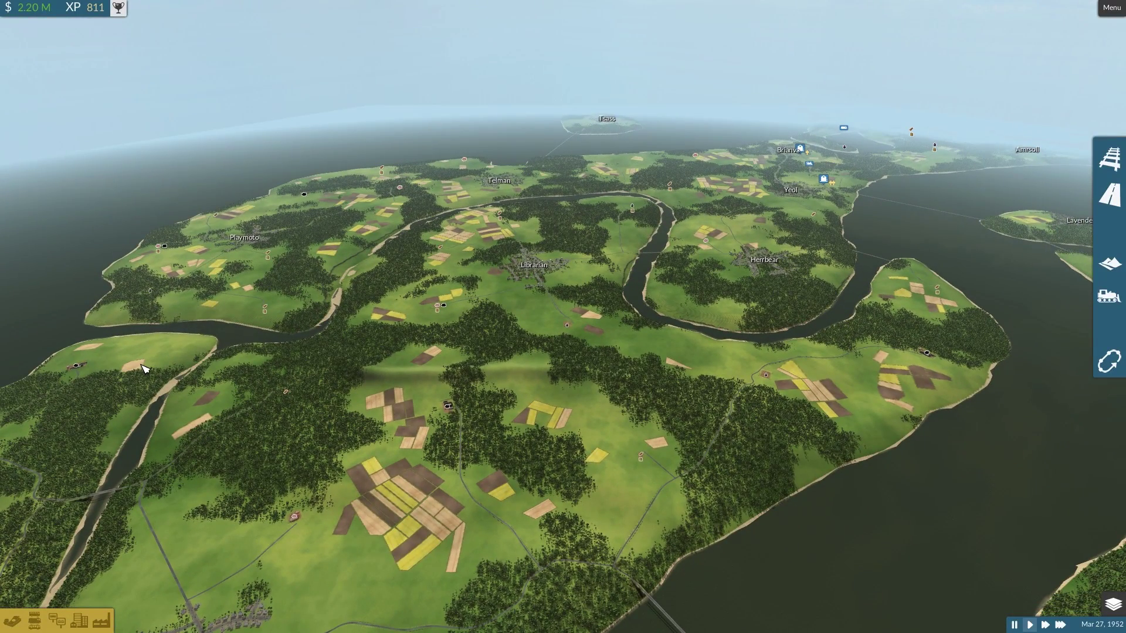